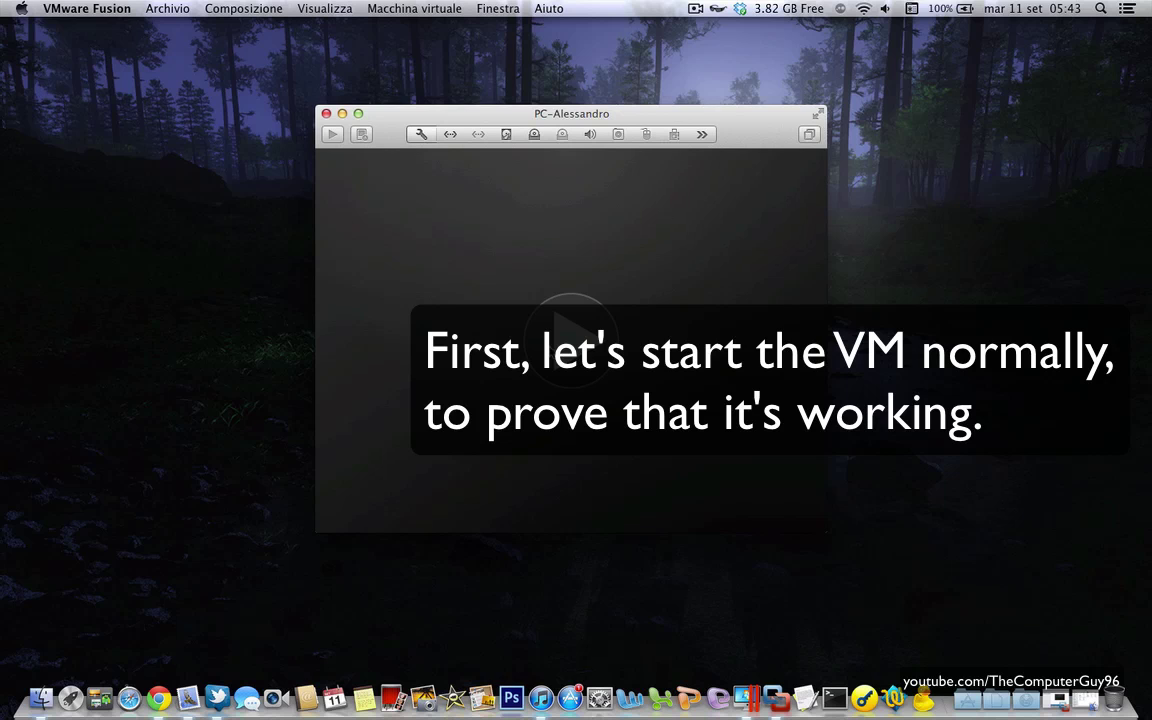
Boot the Windows Vista virtual machine normally to its desktop and shut it down again.
left_click(549, 352)
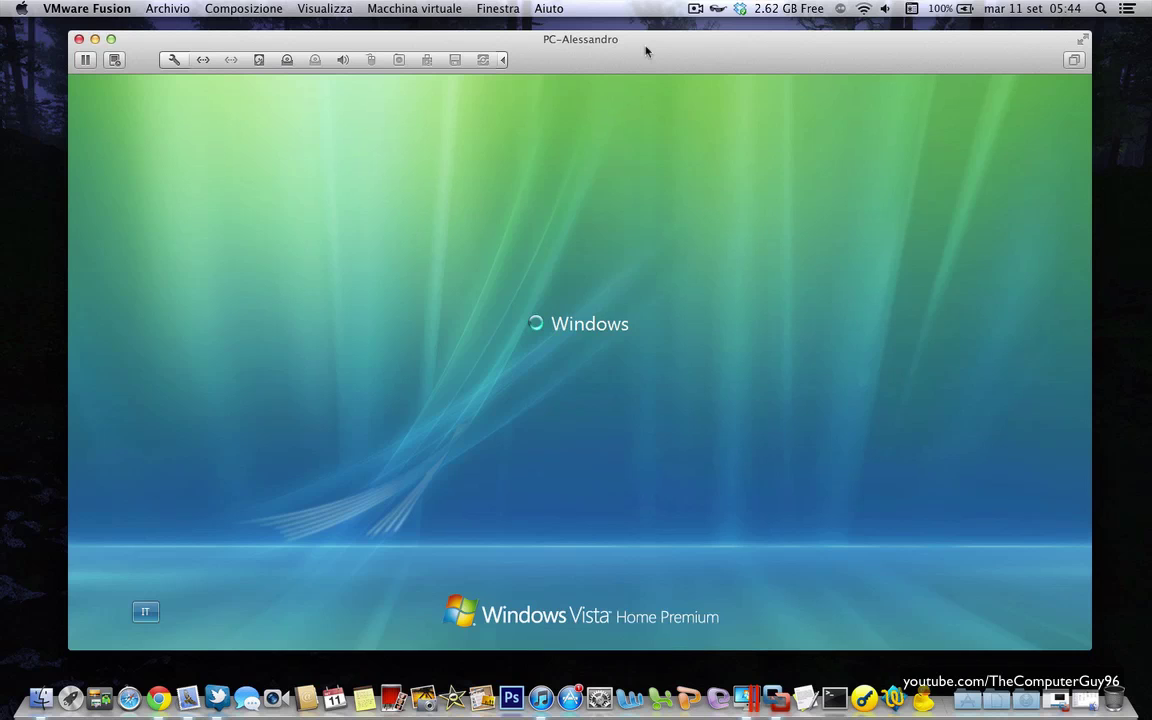
left_click_drag(645, 50, 639, 56)
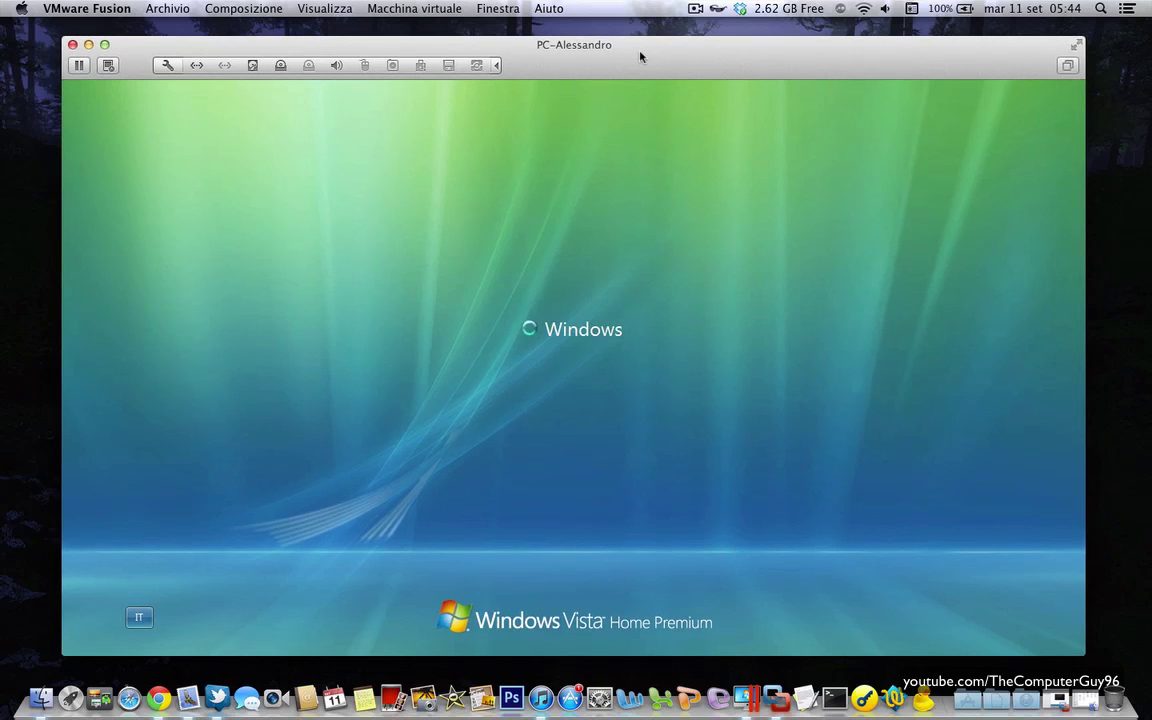
left_click(643, 92)
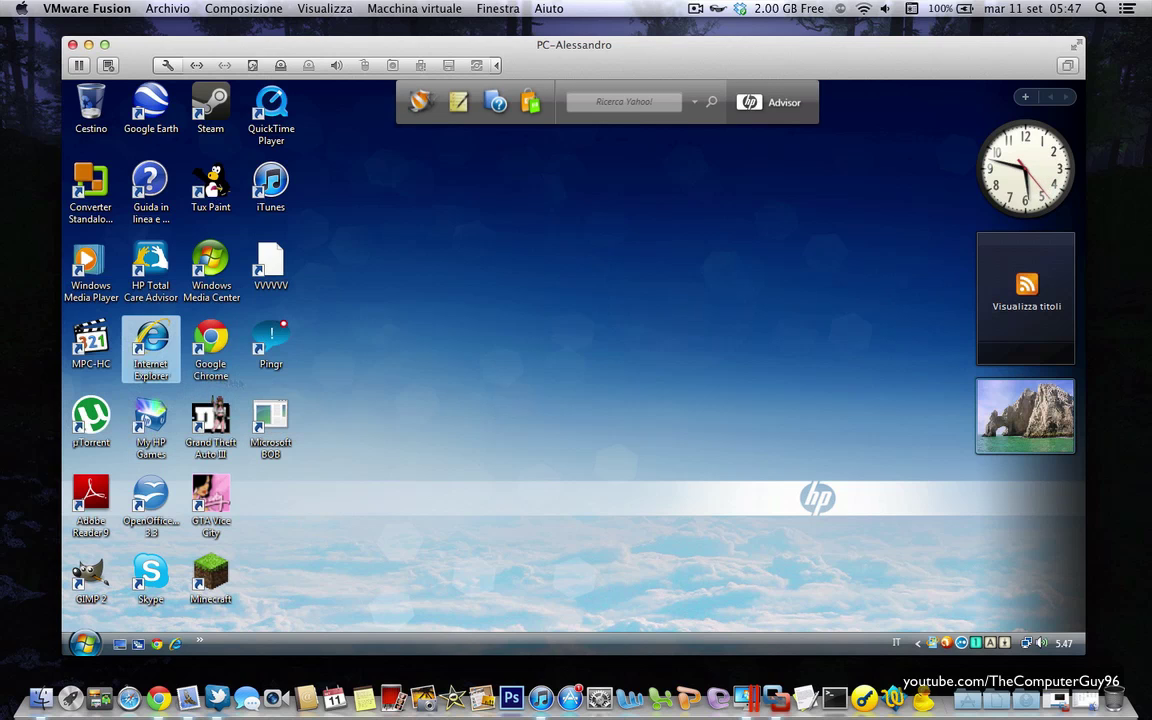
left_click(83, 643)
left_click(300, 610)
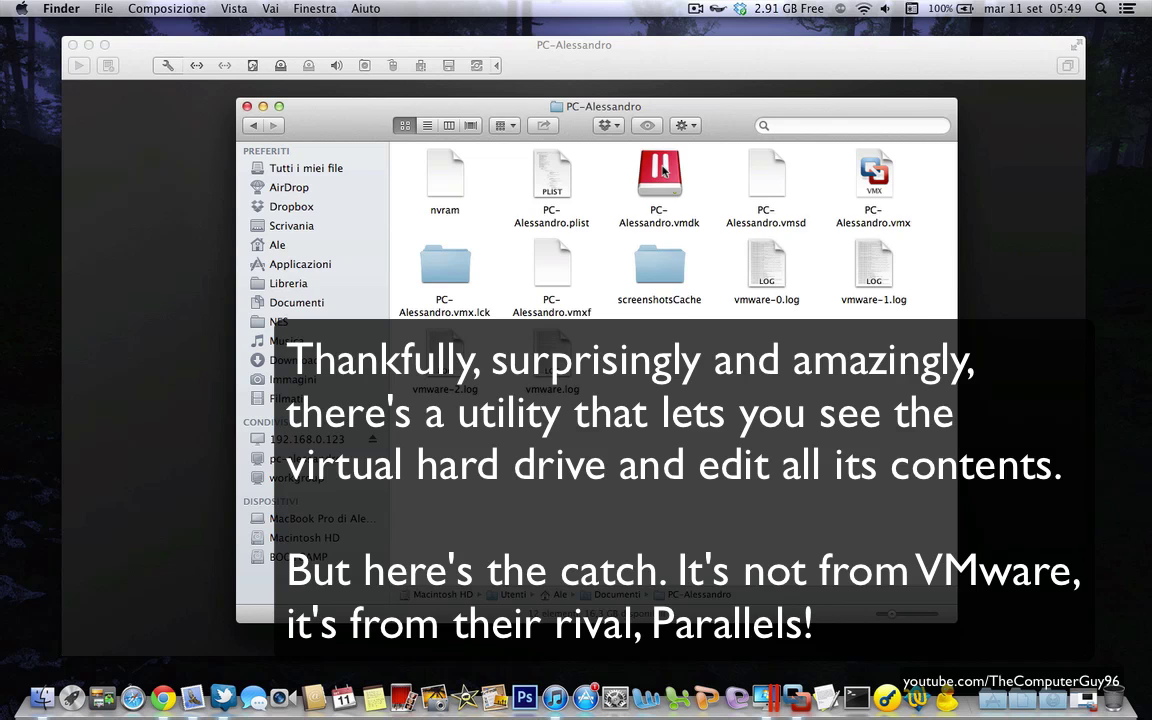
Mount the virtual machine's .vmdk virtual hard drive from its folder in Finder using Parallels.
right_click(662, 171)
left_click(599, 155)
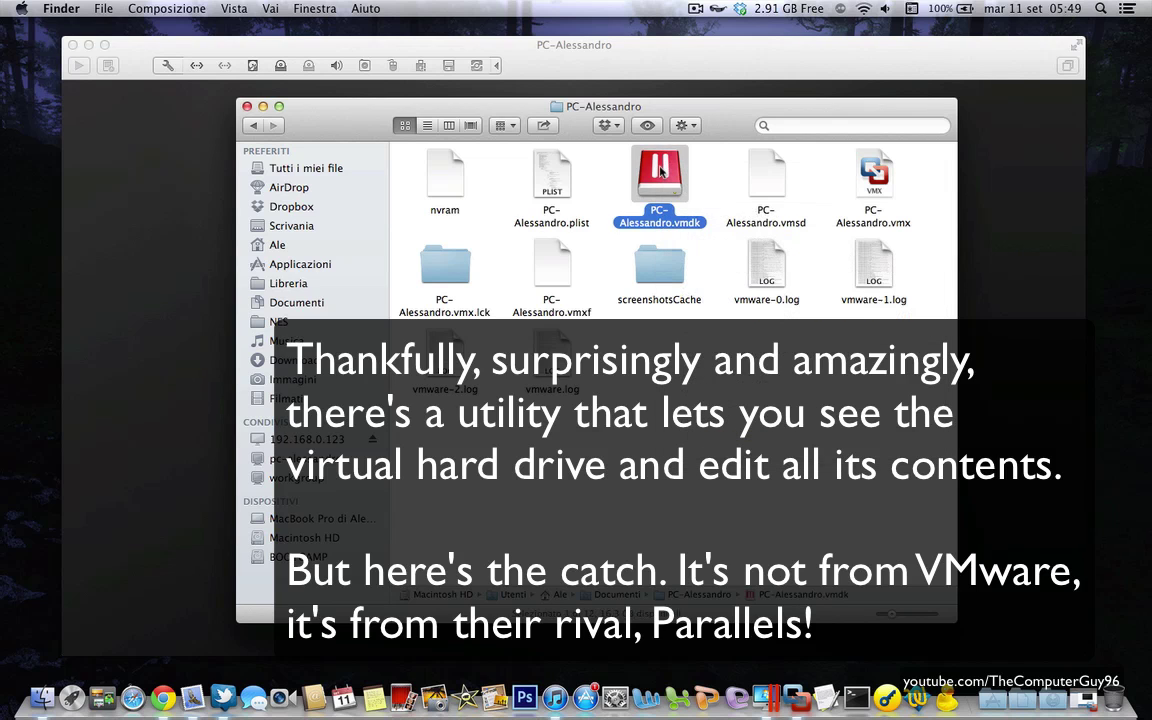
left_click(709, 181)
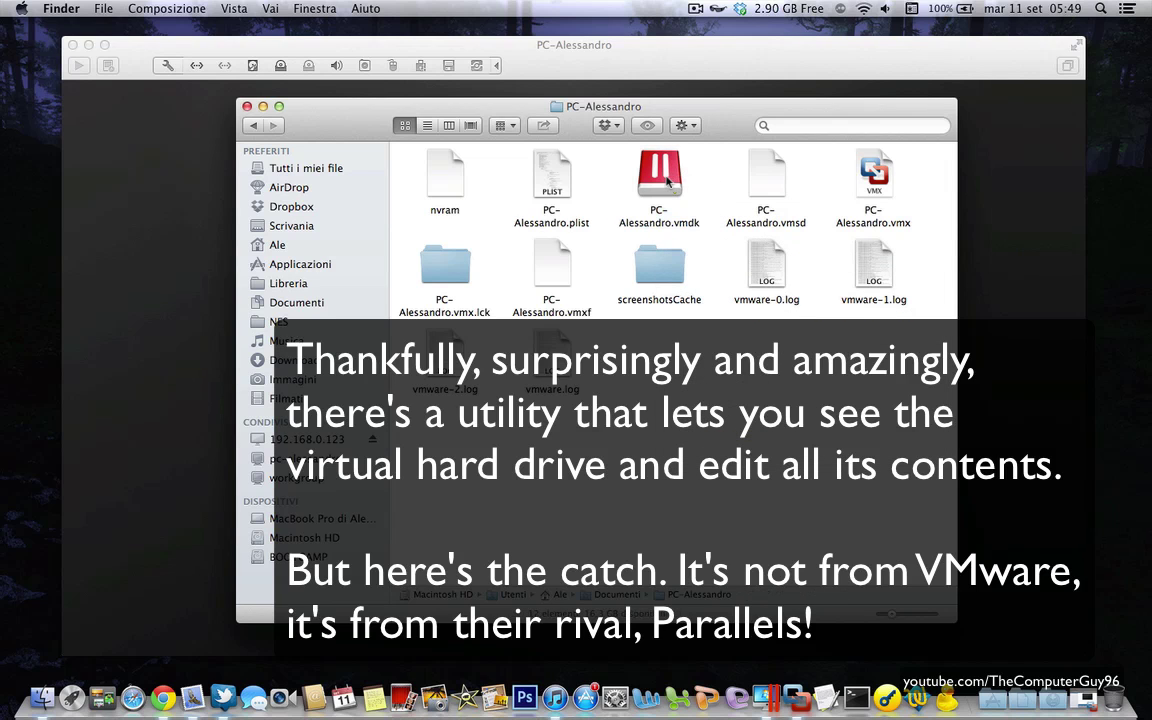
left_click(665, 178)
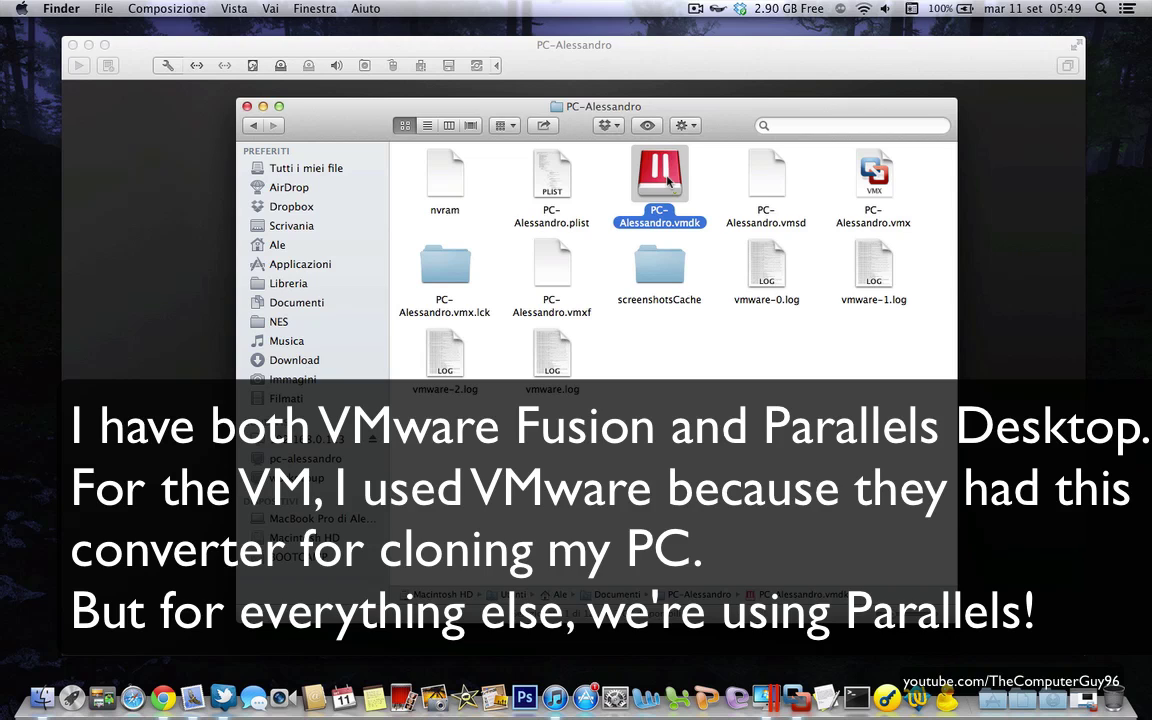
double_click(660, 178)
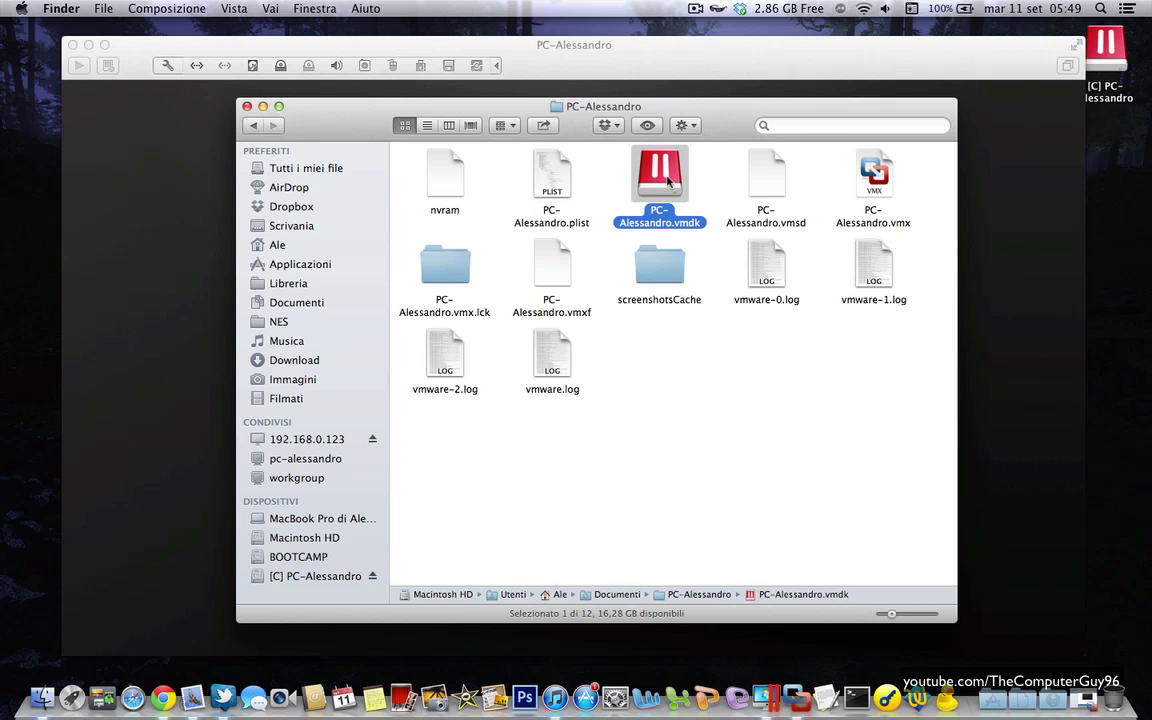
Browse the root of the mounted [C] virtual drive and open its WINDOWS folder.
left_click(291, 576)
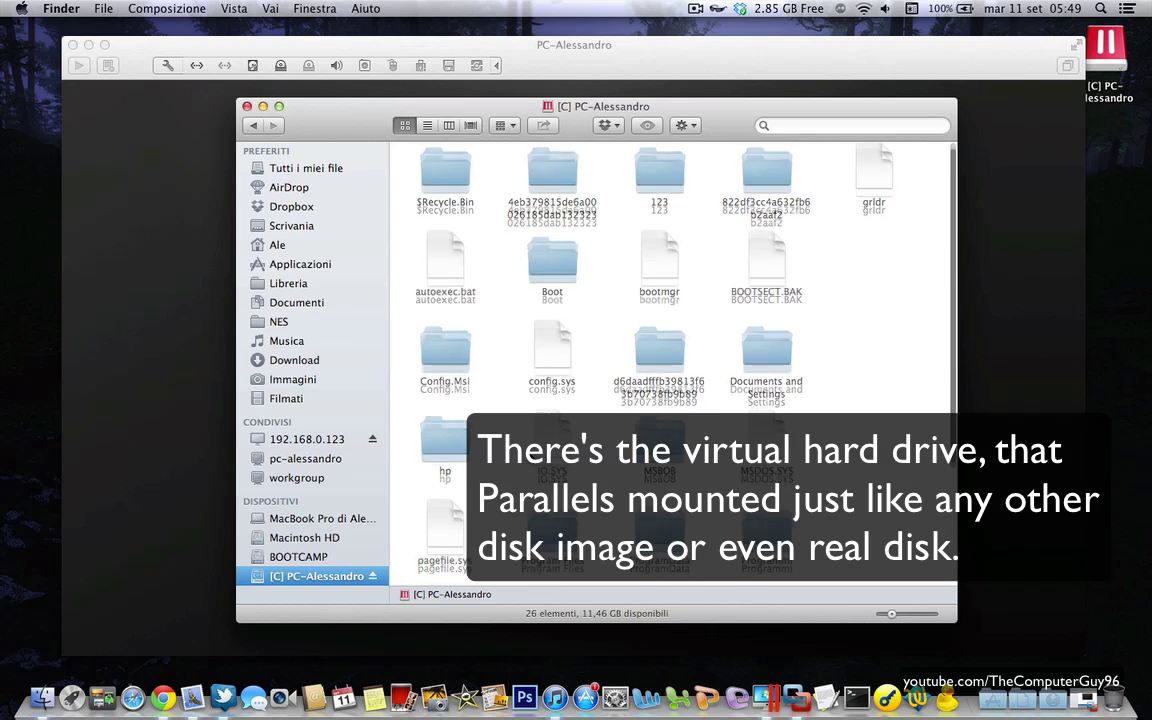
scroll(670, 360, "down", 3)
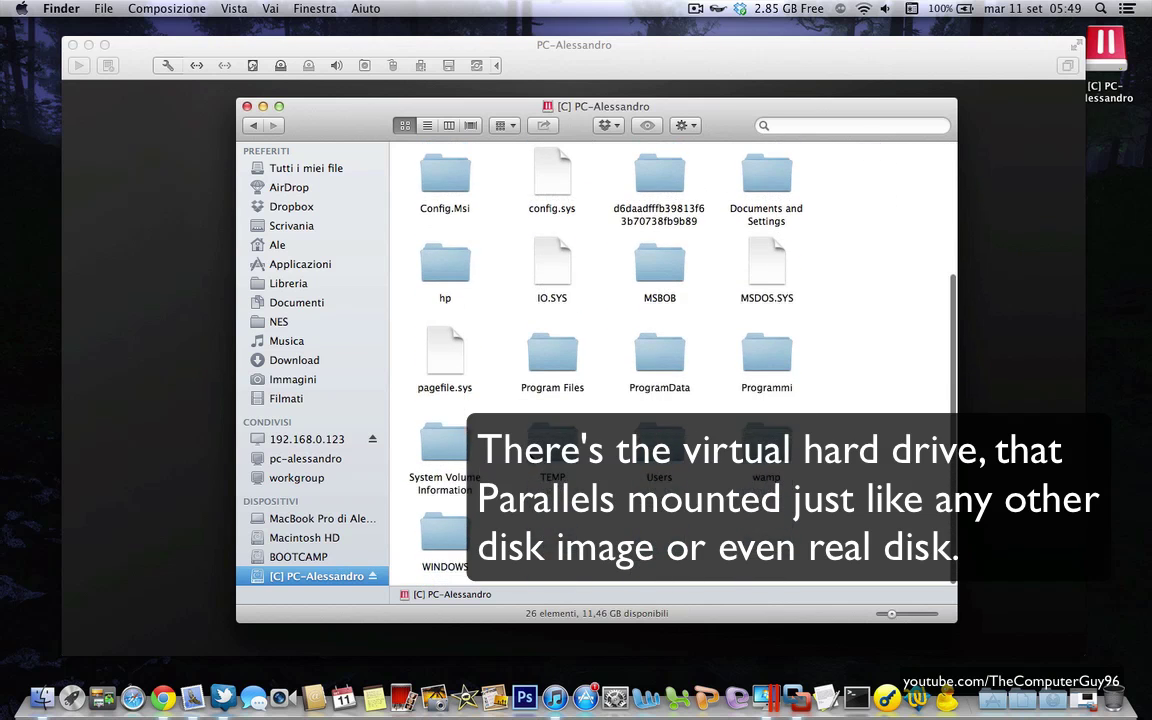
scroll(530, 458, "up", 4)
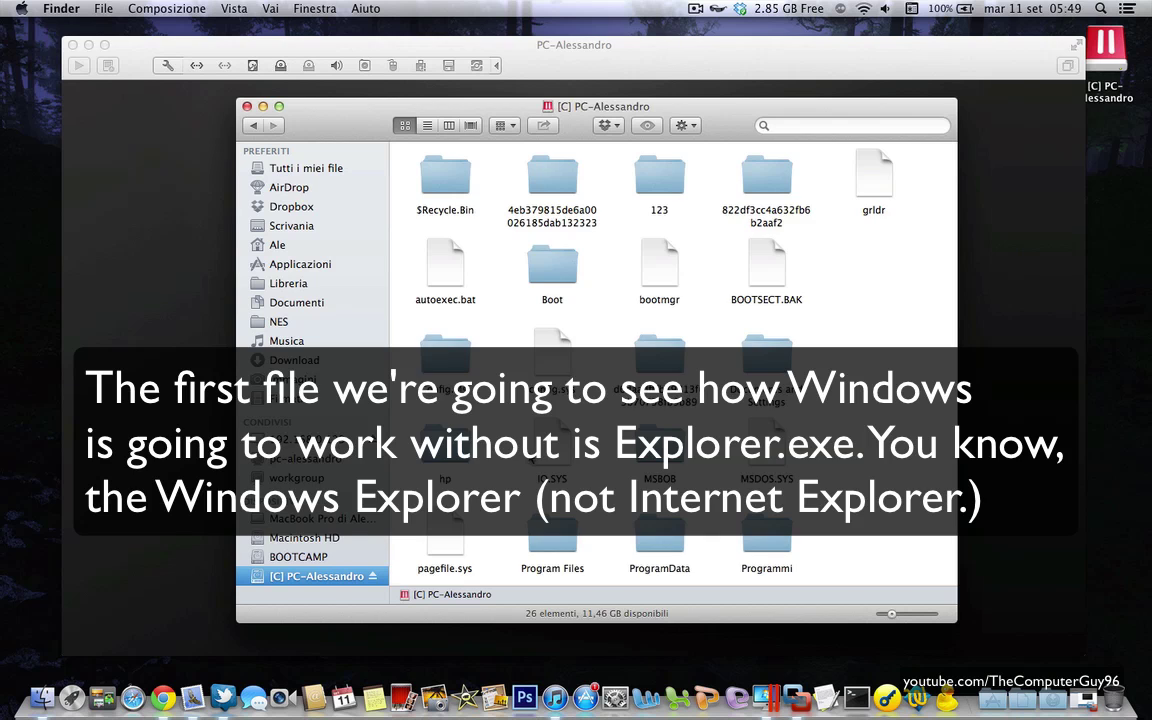
scroll(670, 360, "down", 4)
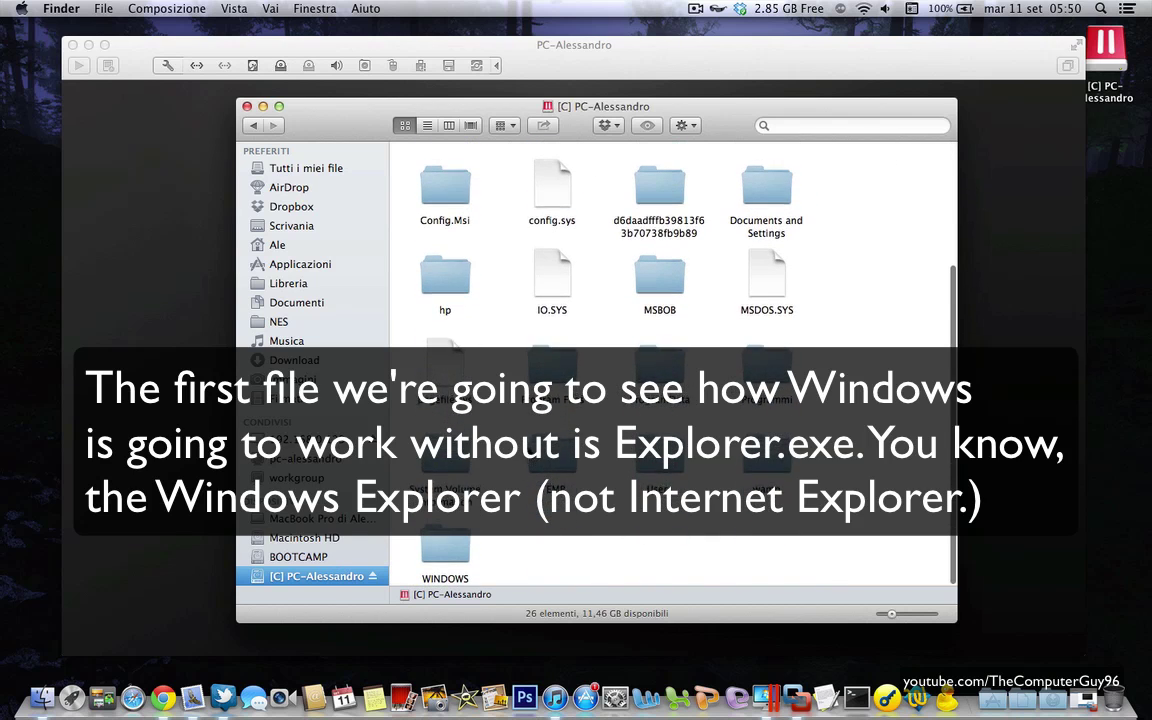
left_click(447, 541)
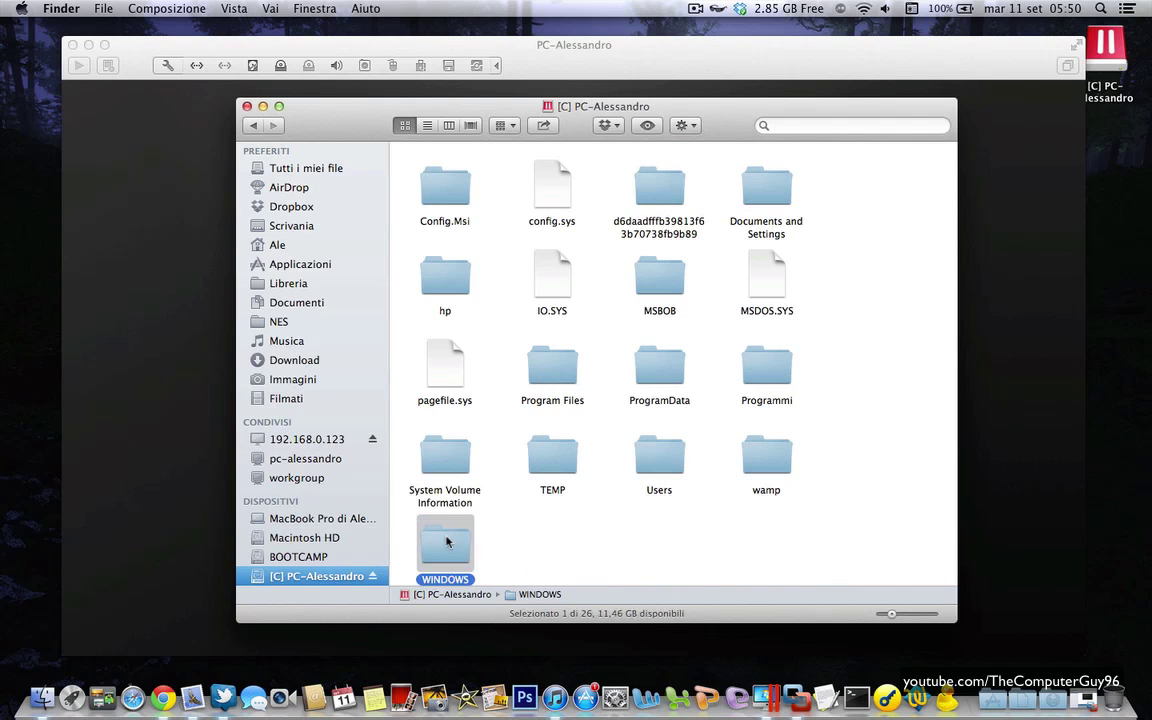
double_click(447, 541)
Move explorer.exe out of the WINDOWS folder onto the Mac desktop.
scroll(650, 390, "down", 2)
left_click(649, 390)
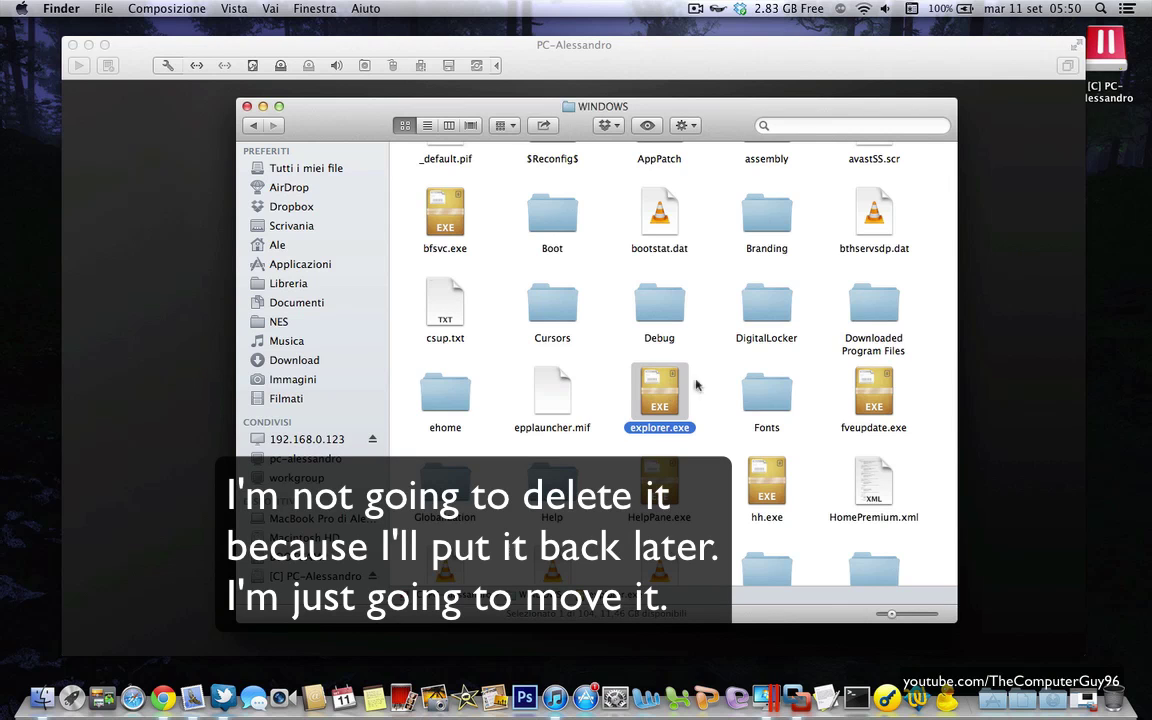
left_click_drag(666, 393, 1112, 314)
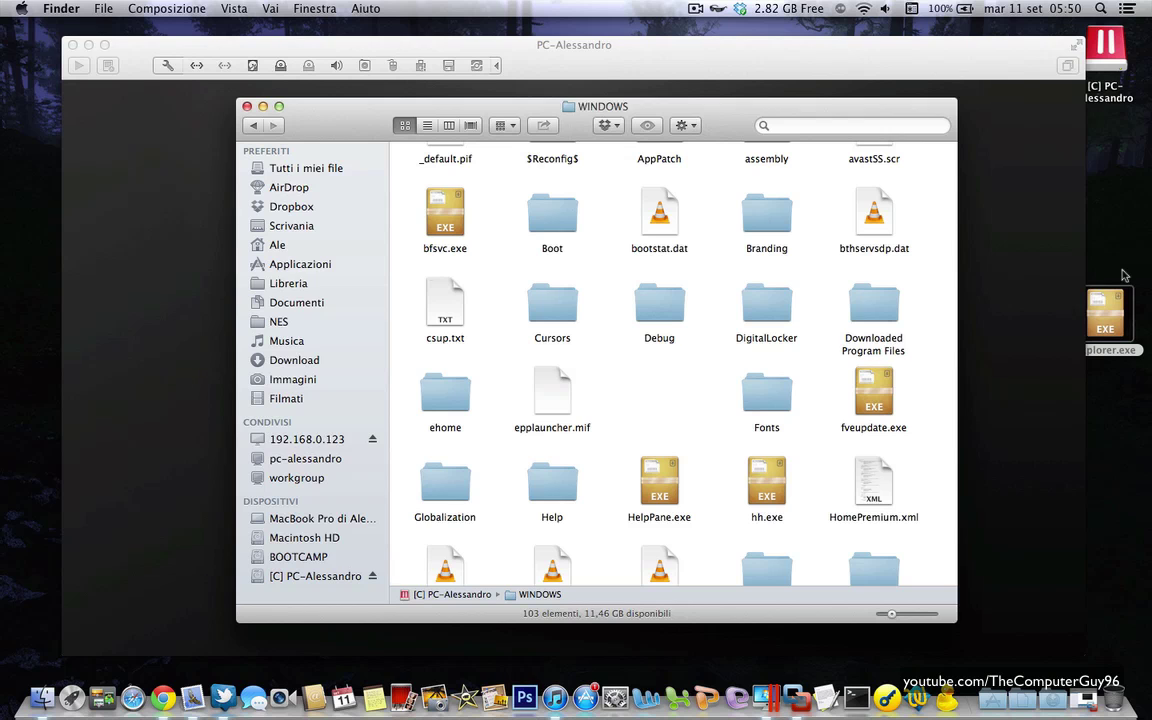
Unmount the [C] virtual drive and start the virtual machine in an enlarged window.
left_click(372, 578)
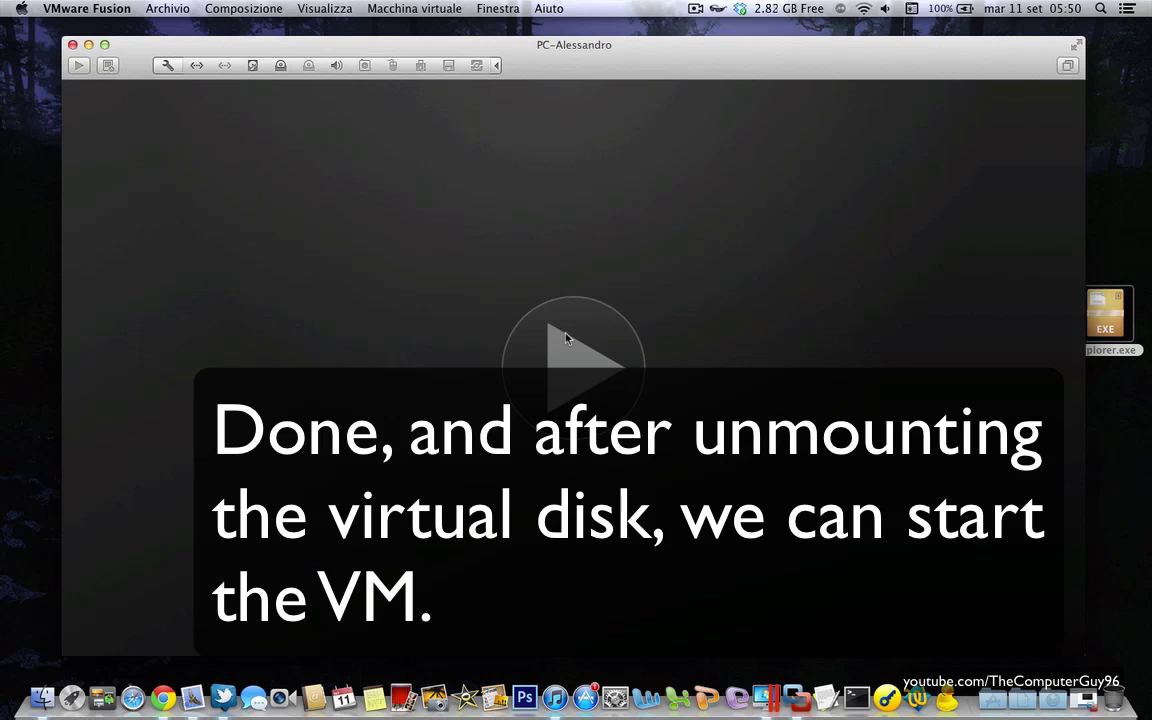
left_click(565, 338)
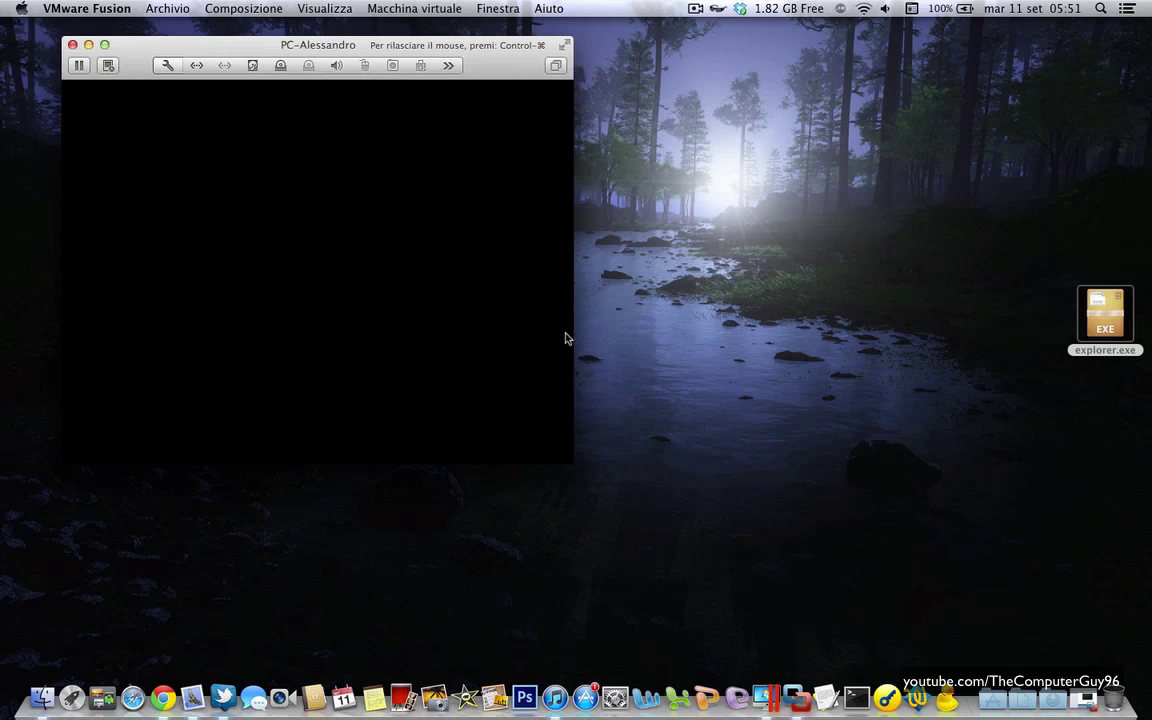
key("ctrl+super")
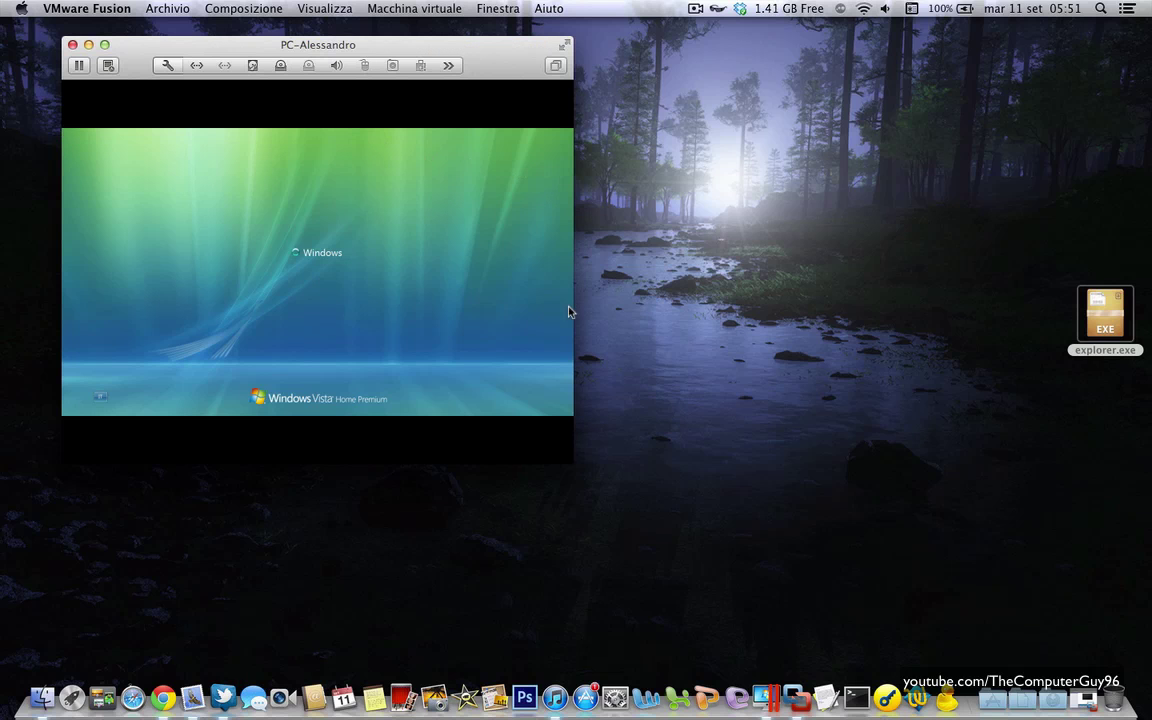
left_click_drag(571, 311, 1080, 588)
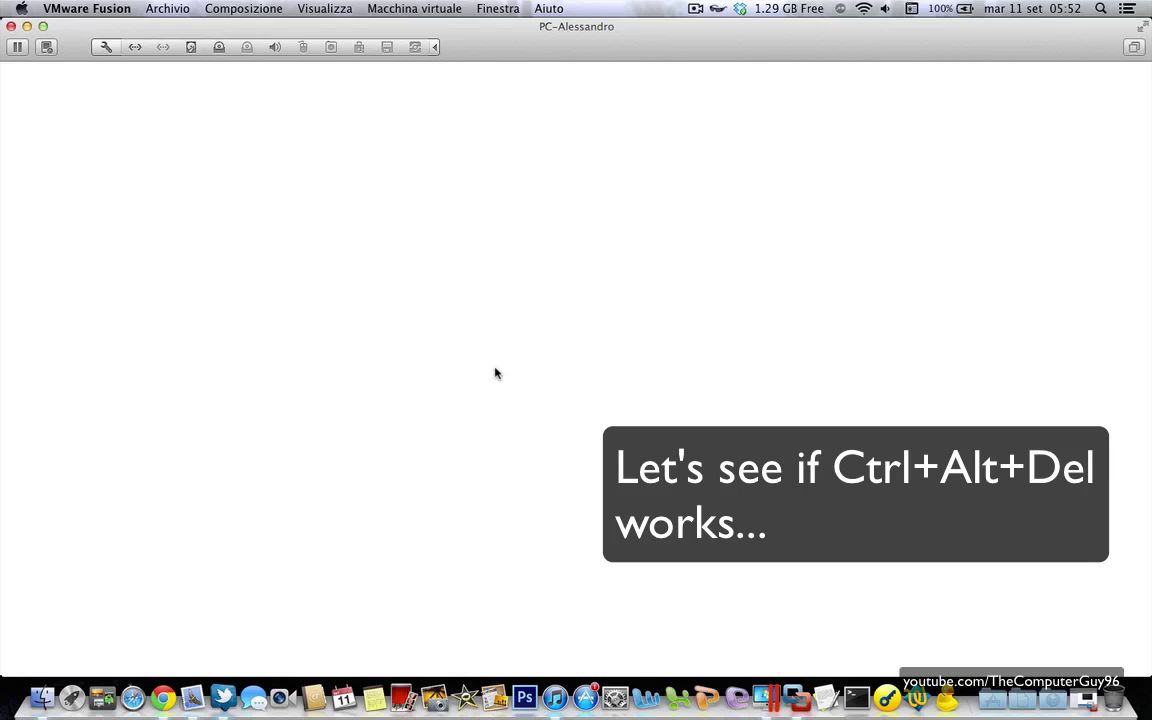
Send Ctrl+Alt+Del to the virtual machine and open Task Manager with the processes of all users listed.
left_click(406, 8)
left_click(433, 203)
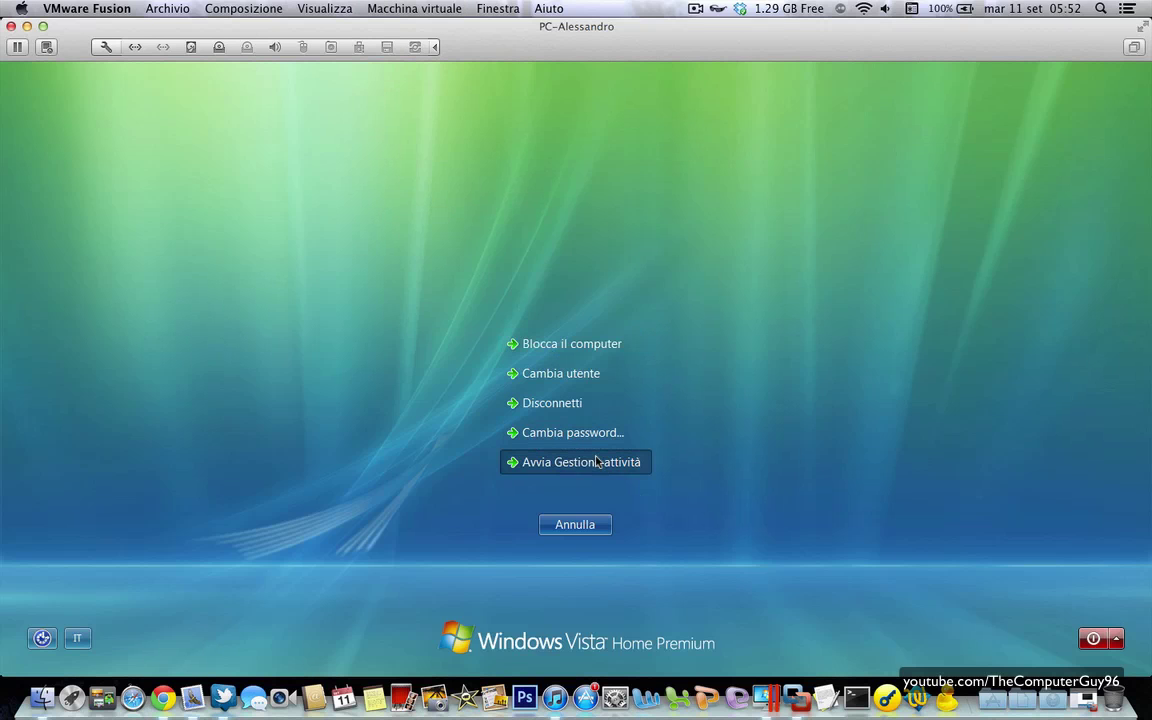
left_click(595, 462)
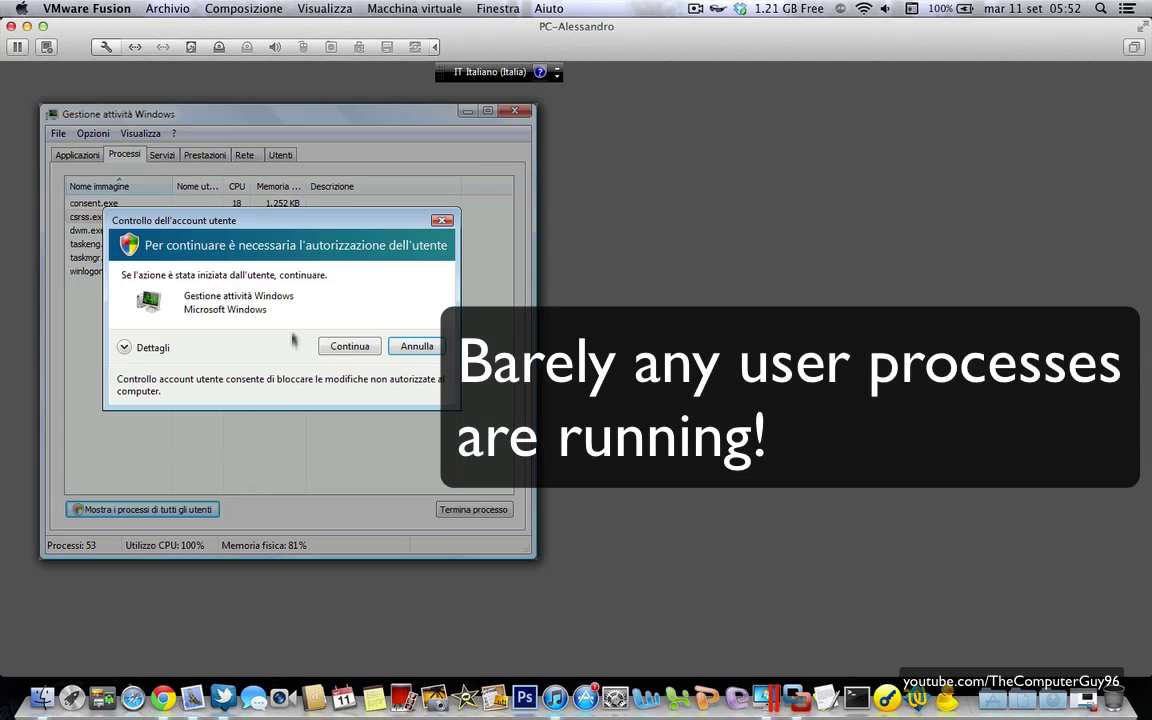
left_click(338, 347)
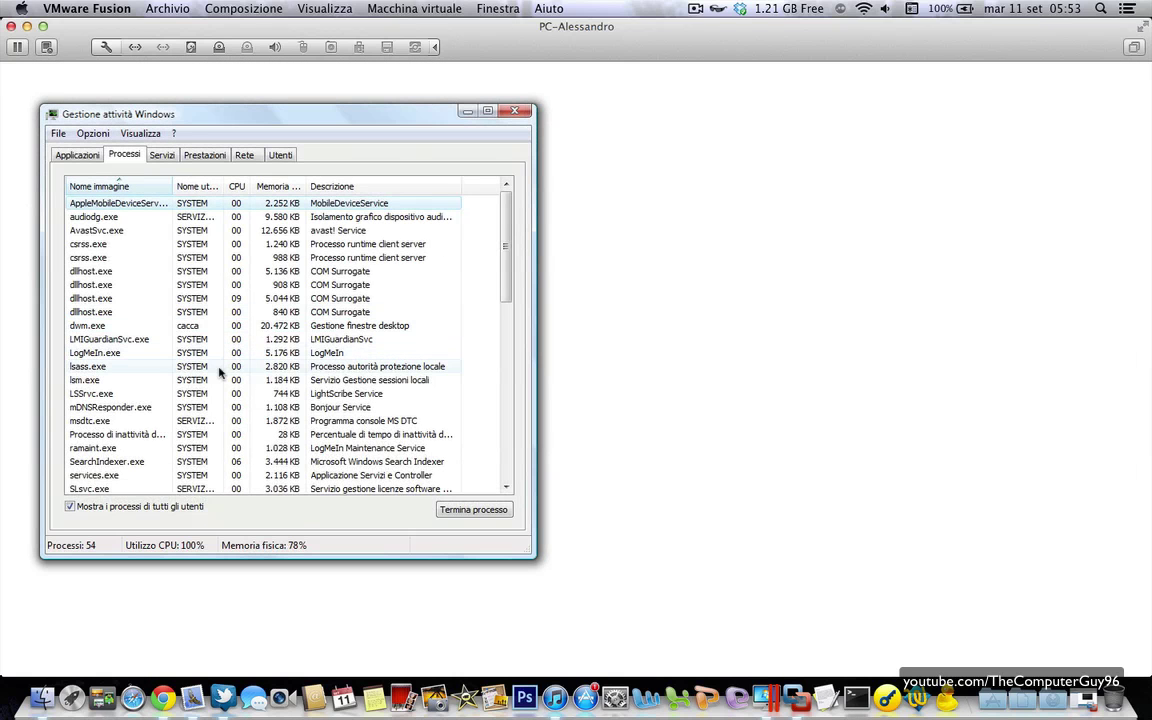
left_click_drag(504, 224, 465, 226)
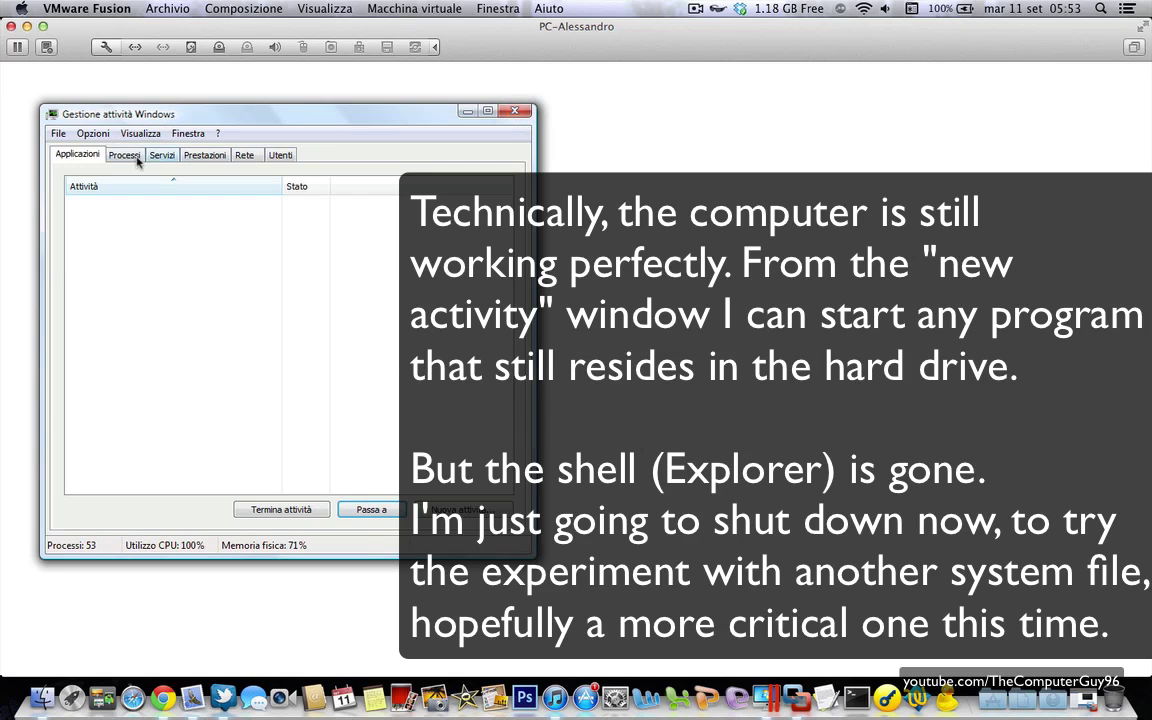
Create a new task from Task Manager that shuts Windows down with the shutdown -s -t command.
left_click(188, 133)
mouse_move(90, 134)
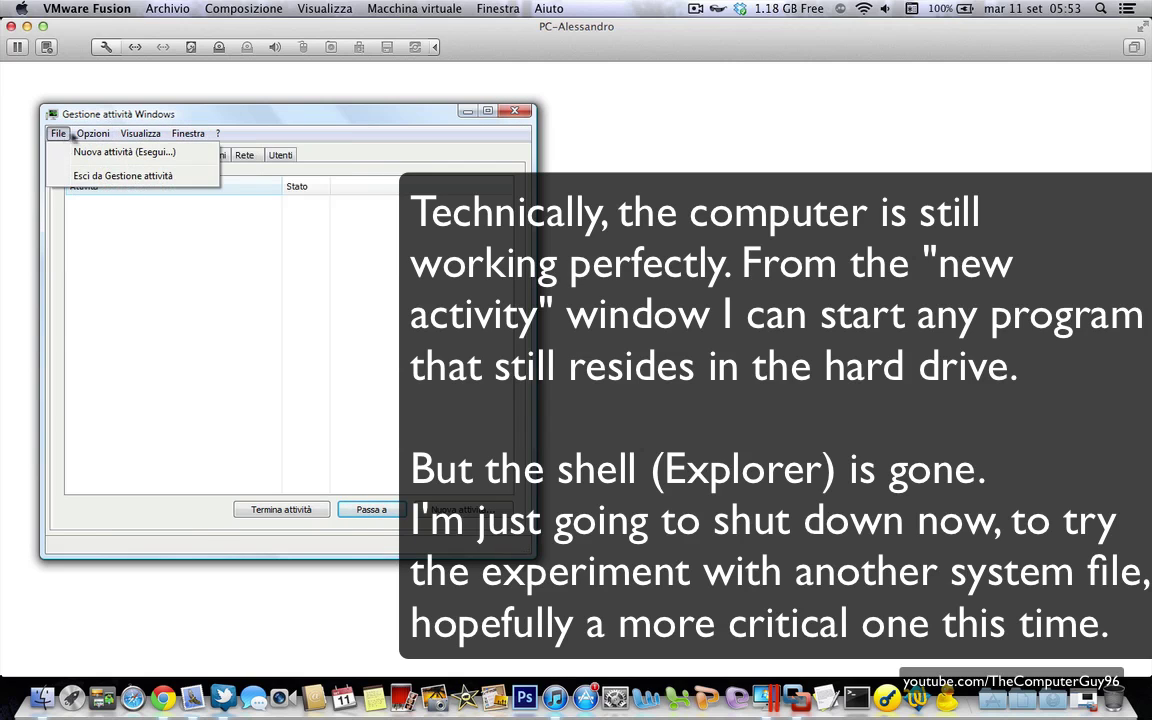
left_click(95, 152)
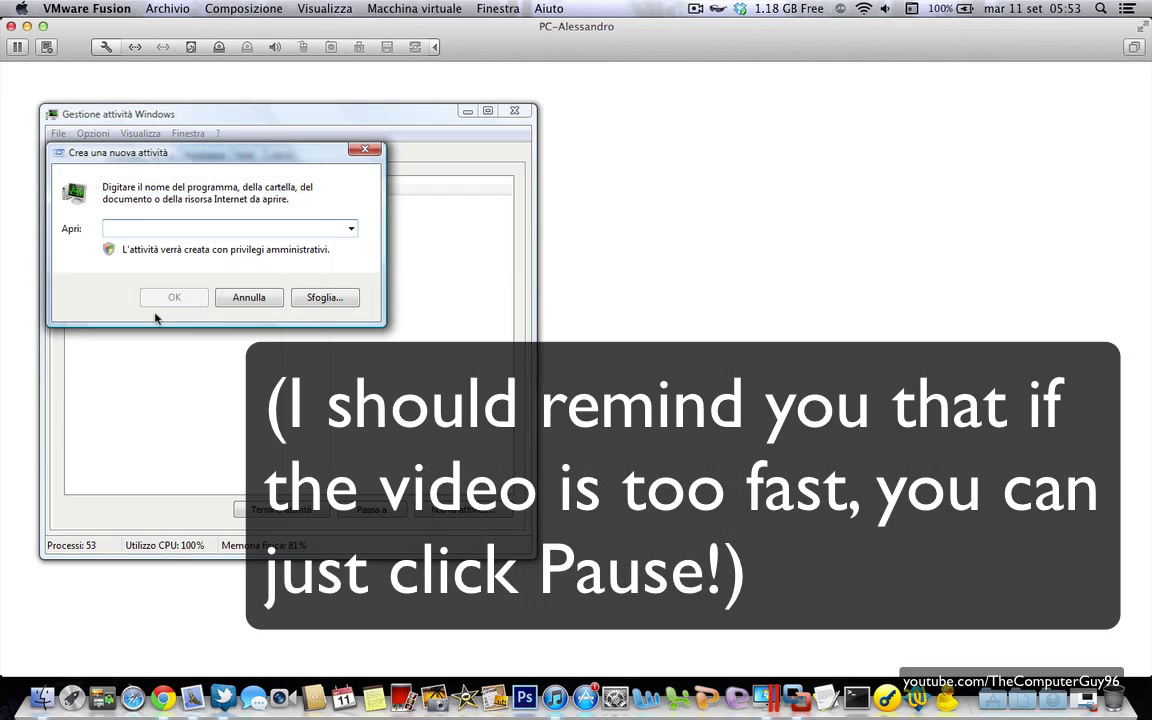
type("shutdown -s -t")
key("Return")
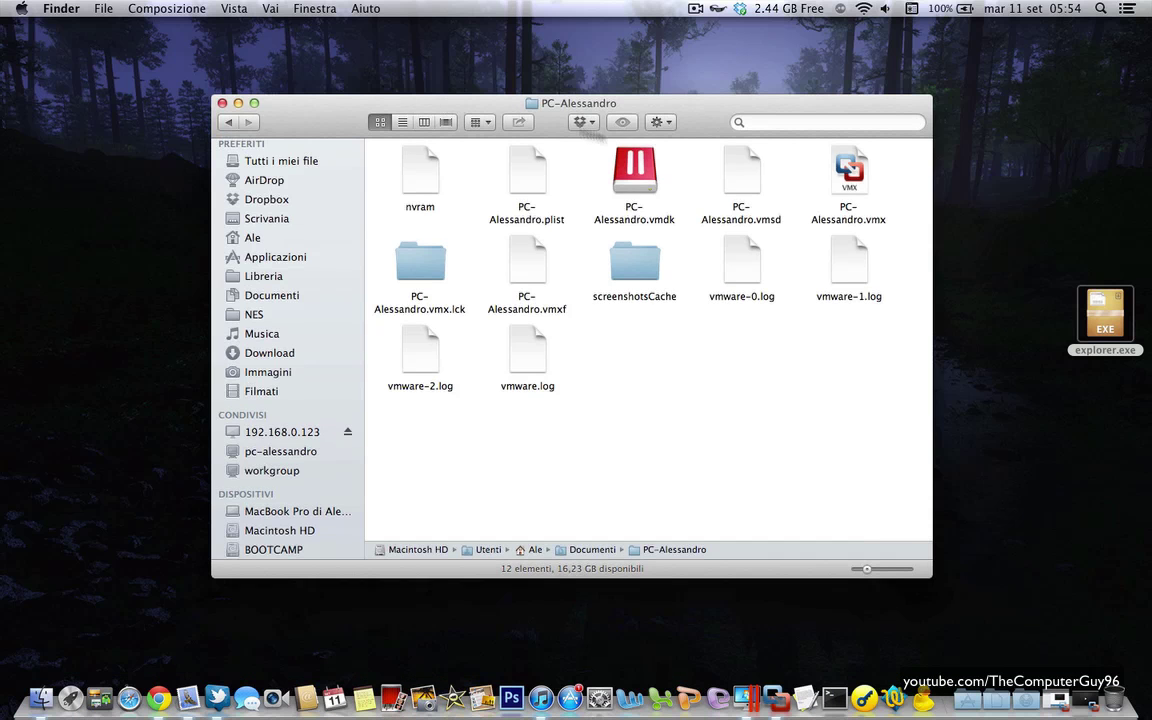
Mount the .vmdk virtual hard drive again and open the mounted [C] drive.
double_click(640, 172)
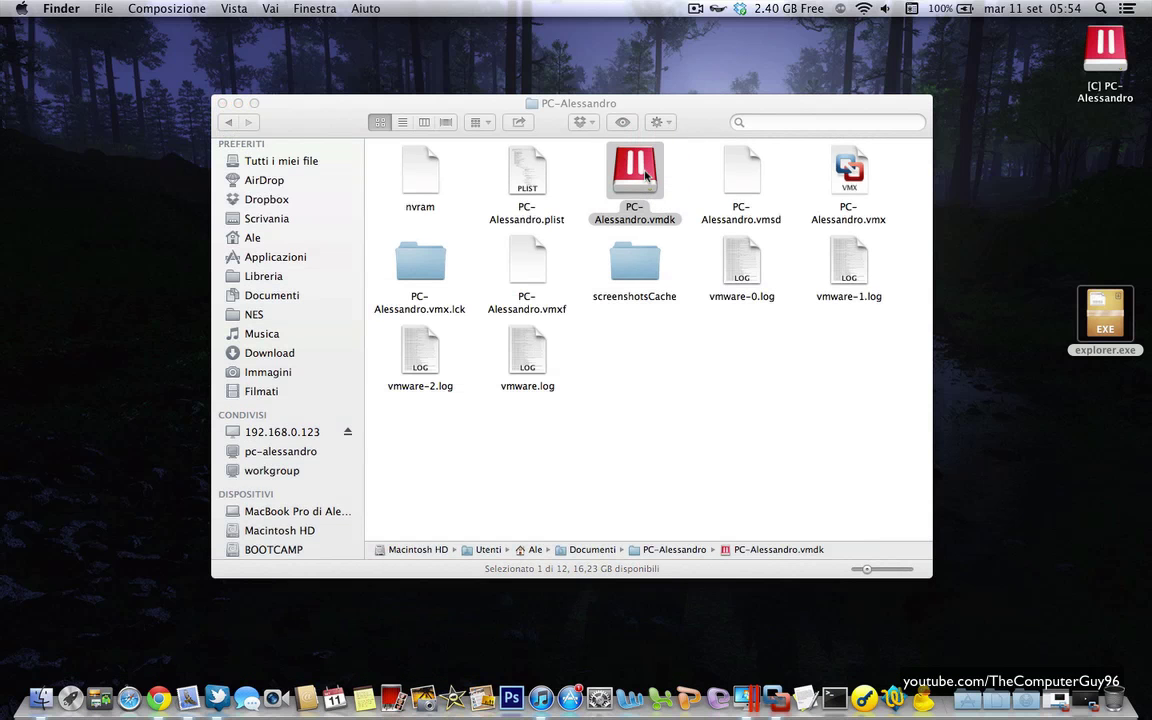
scroll(290, 458, "down", 1)
scroll(290, 458, "up", 1)
left_click(265, 549)
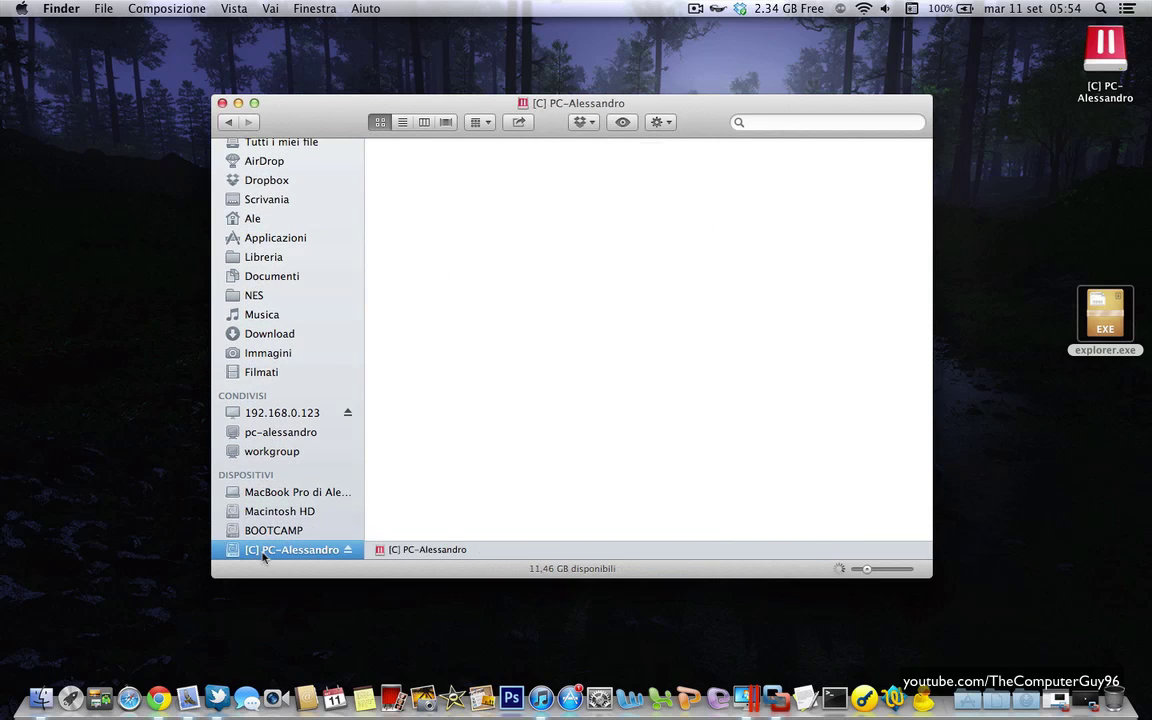
scroll(463, 401, "down", 2)
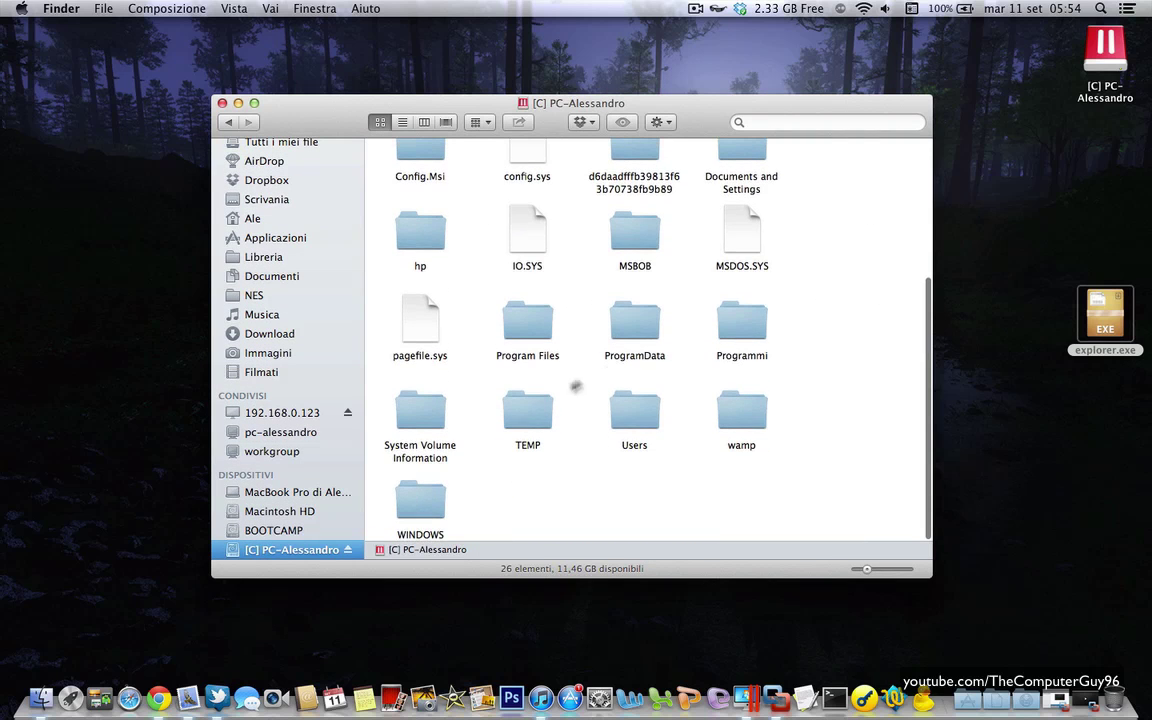
Put explorer.exe from the Mac desktop back into the WINDOWS folder of the mounted drive.
double_click(420, 500)
scroll(440, 470, "down", 2)
left_click_drag(1110, 330, 650, 380)
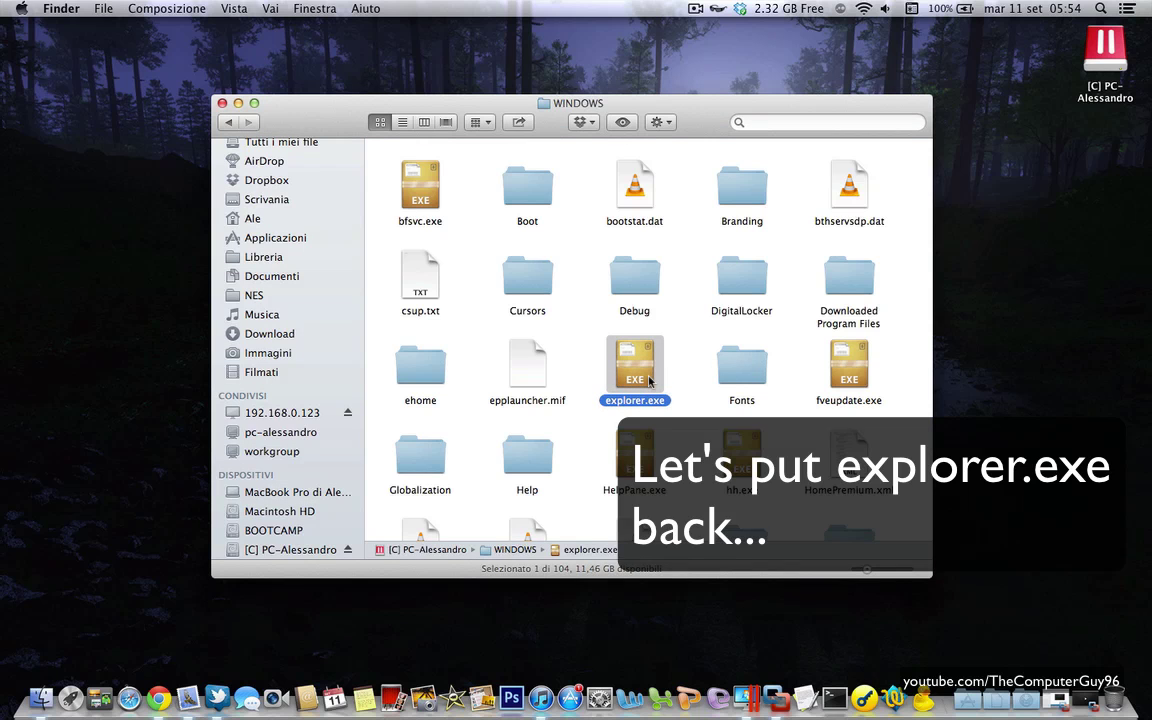
Move ntdll.dll from the System32 folder inside WINDOWS onto the Mac desktop.
scroll(648, 380, "down", 5)
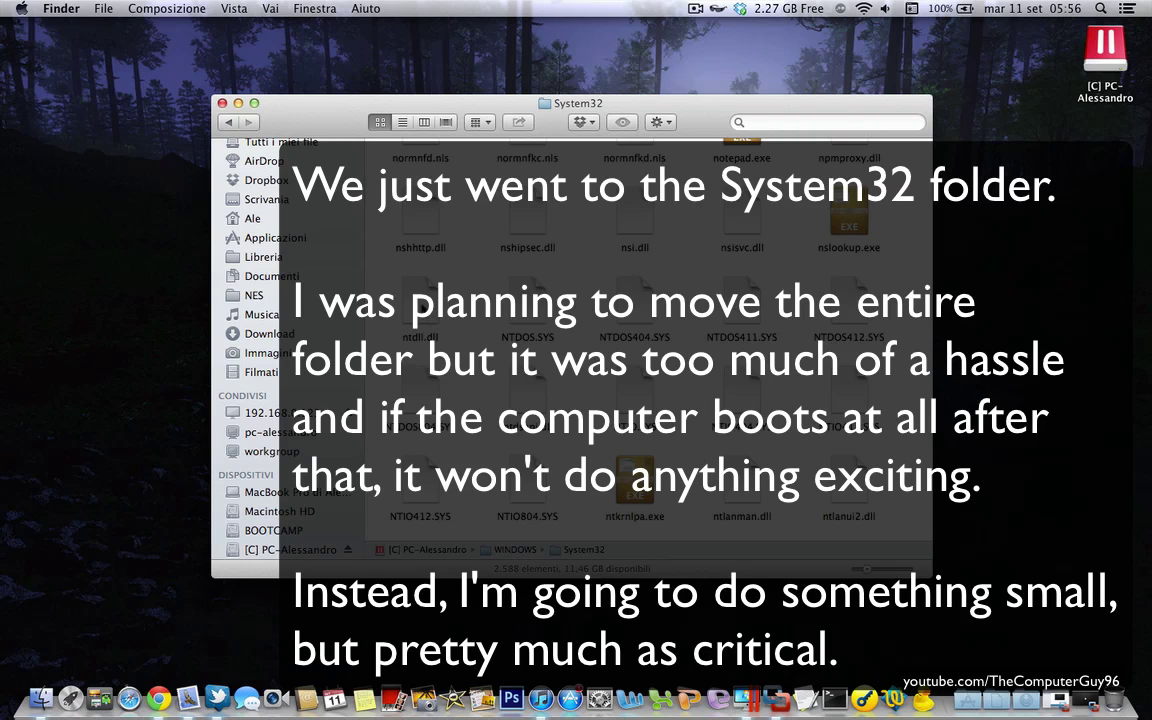
left_click_drag(420, 295, 1115, 230)
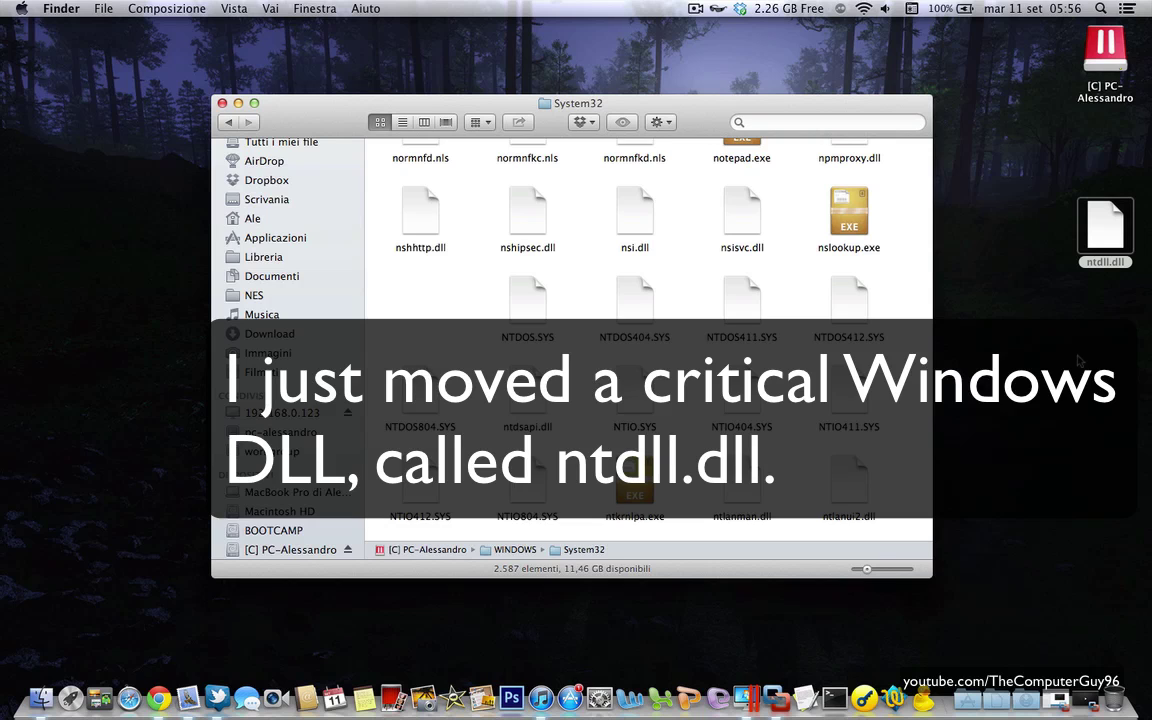
Minimize the Finder window and boot the virtual machine in its restored window.
left_click(238, 103)
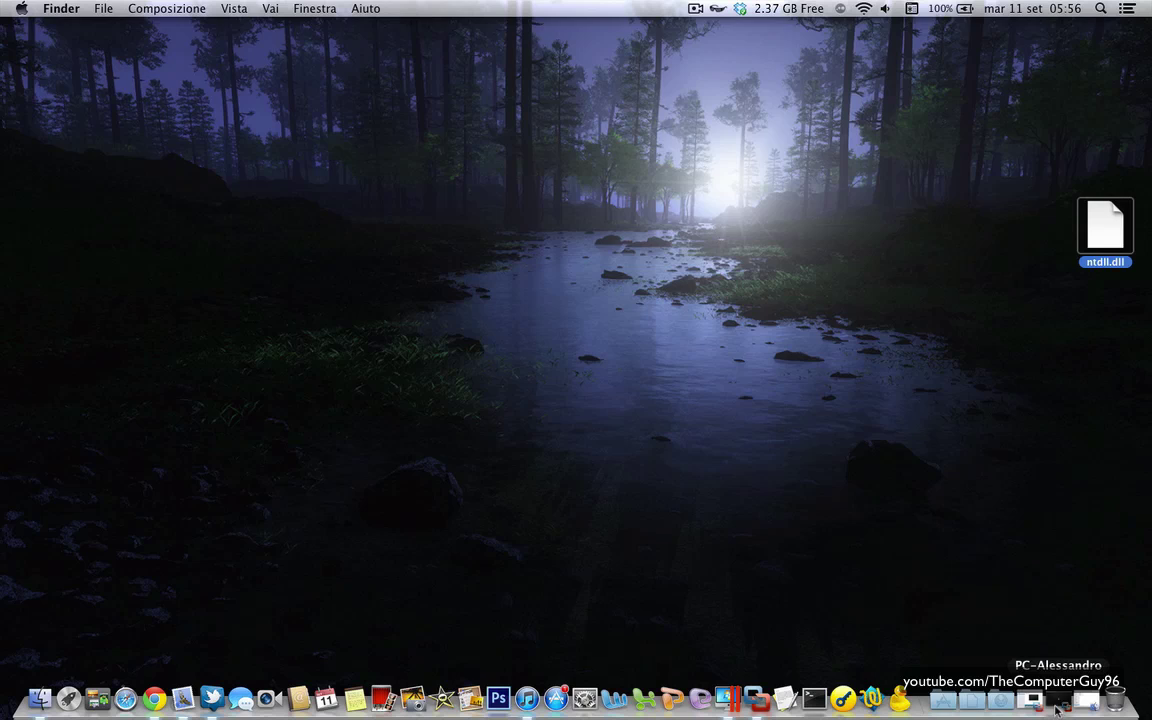
left_click(1057, 702)
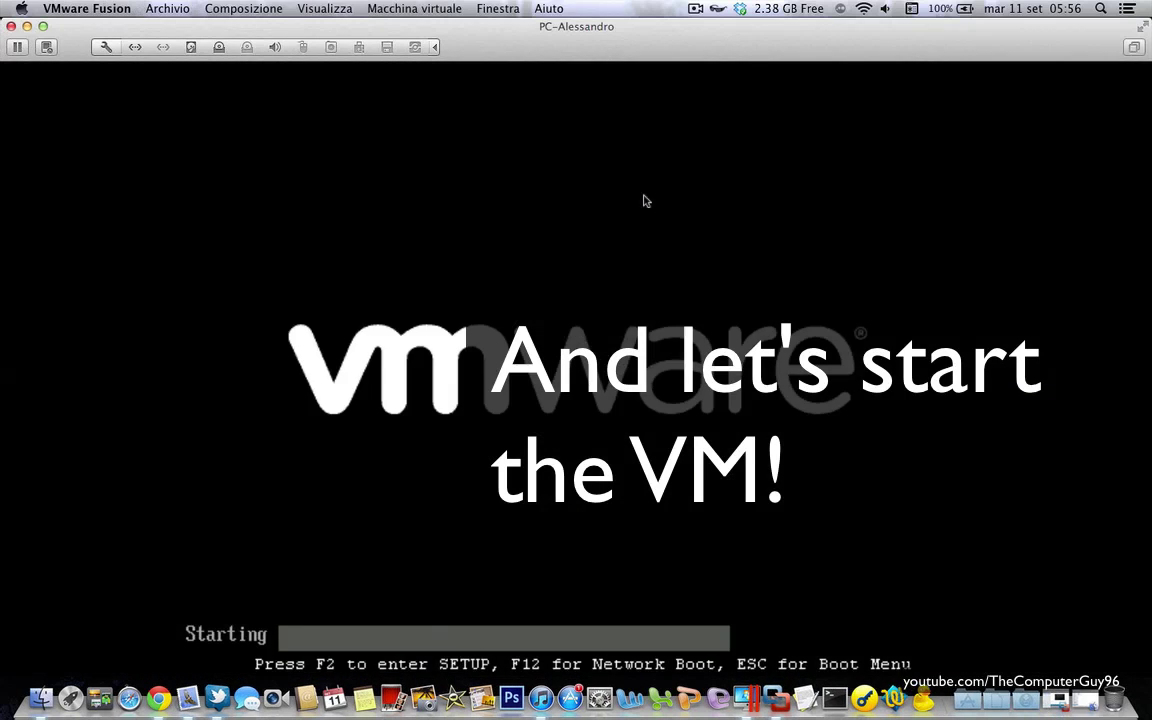
key("Return")
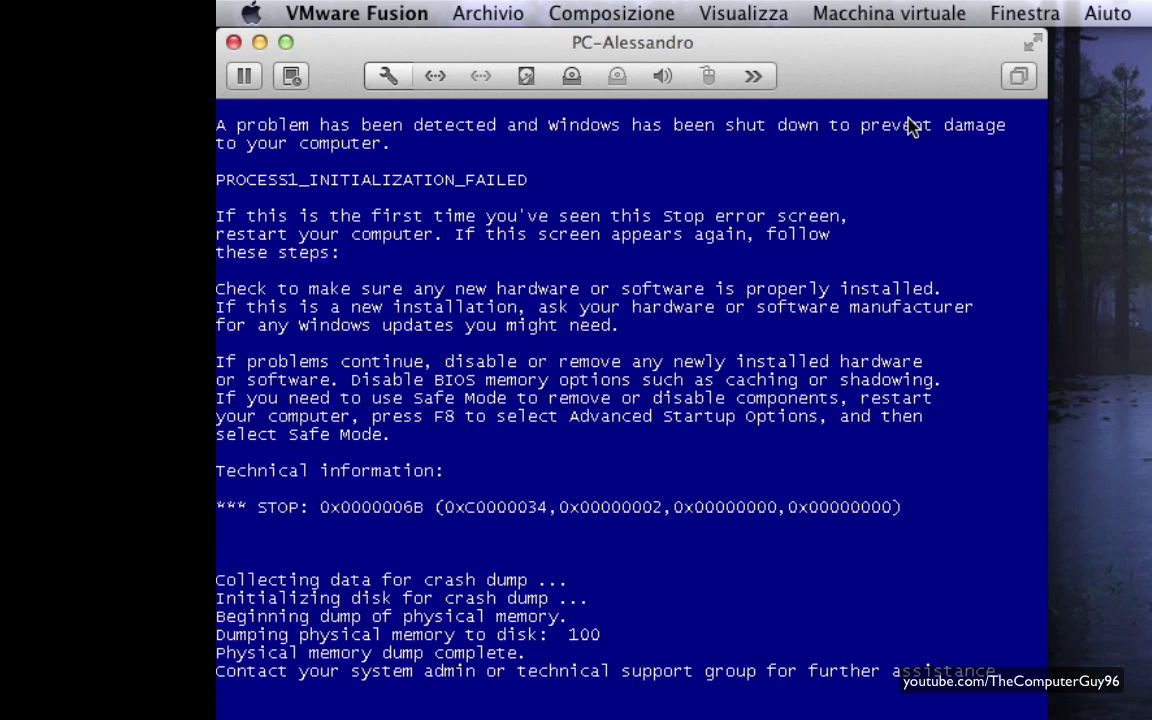
Force the crashed virtual machine to power off and put ntdll.dll from the Mac desktop back into the System32 folder.
left_click(830, 13)
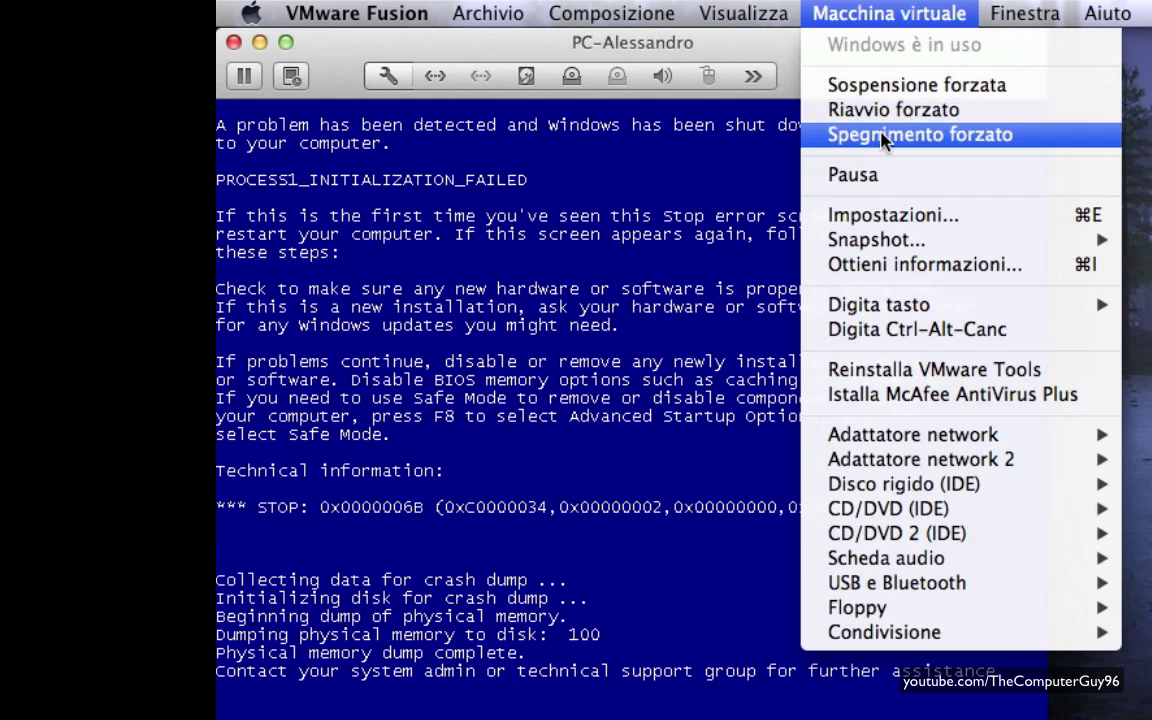
left_click(882, 136)
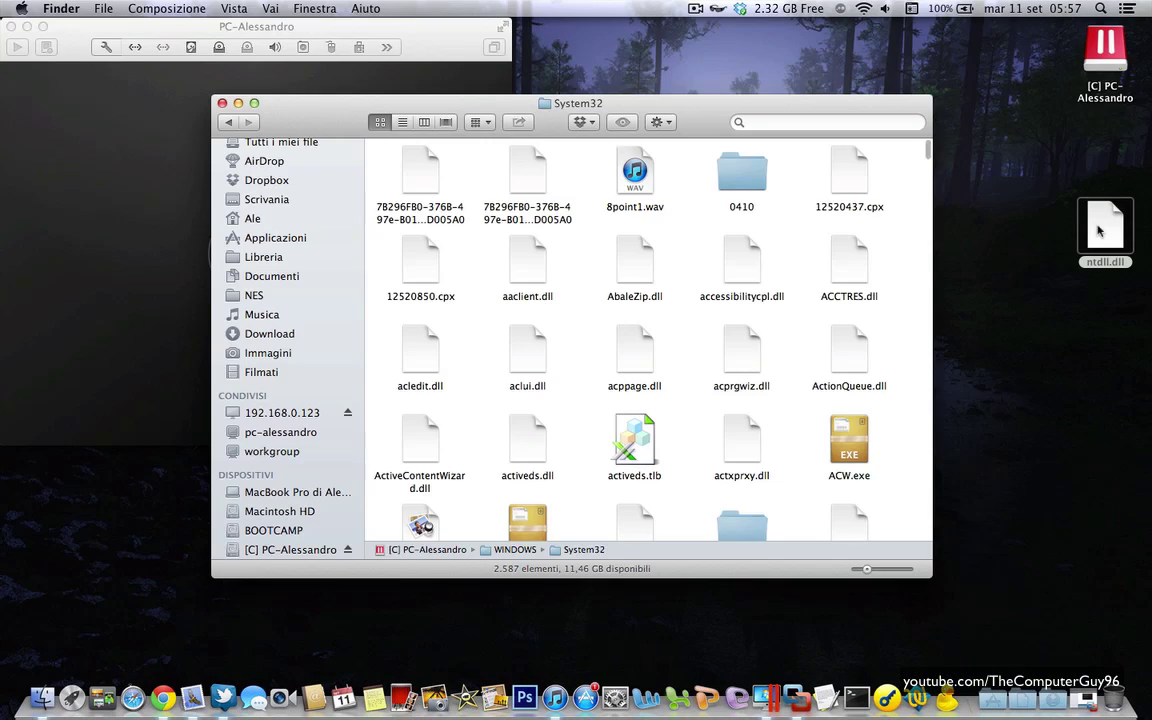
left_click_drag(1098, 231, 584, 386)
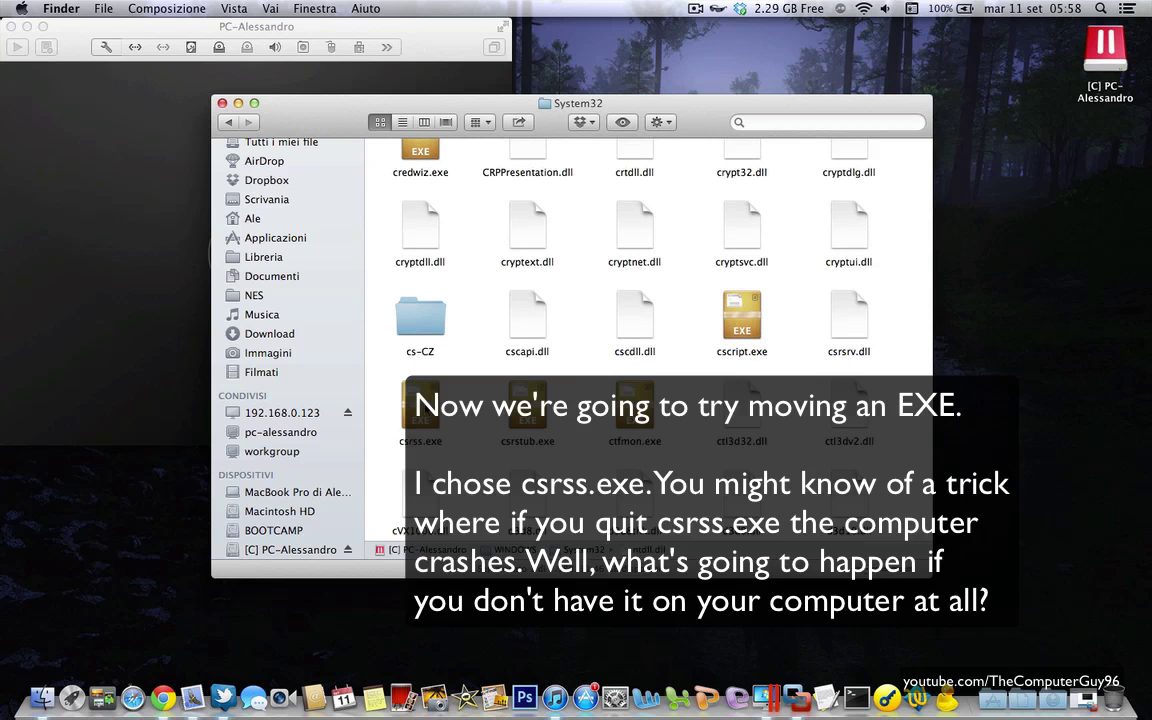
Move csrss.exe from the System32 folder onto the Mac desktop and eject the mounted [C] drive.
left_click_drag(420, 405, 1075, 326)
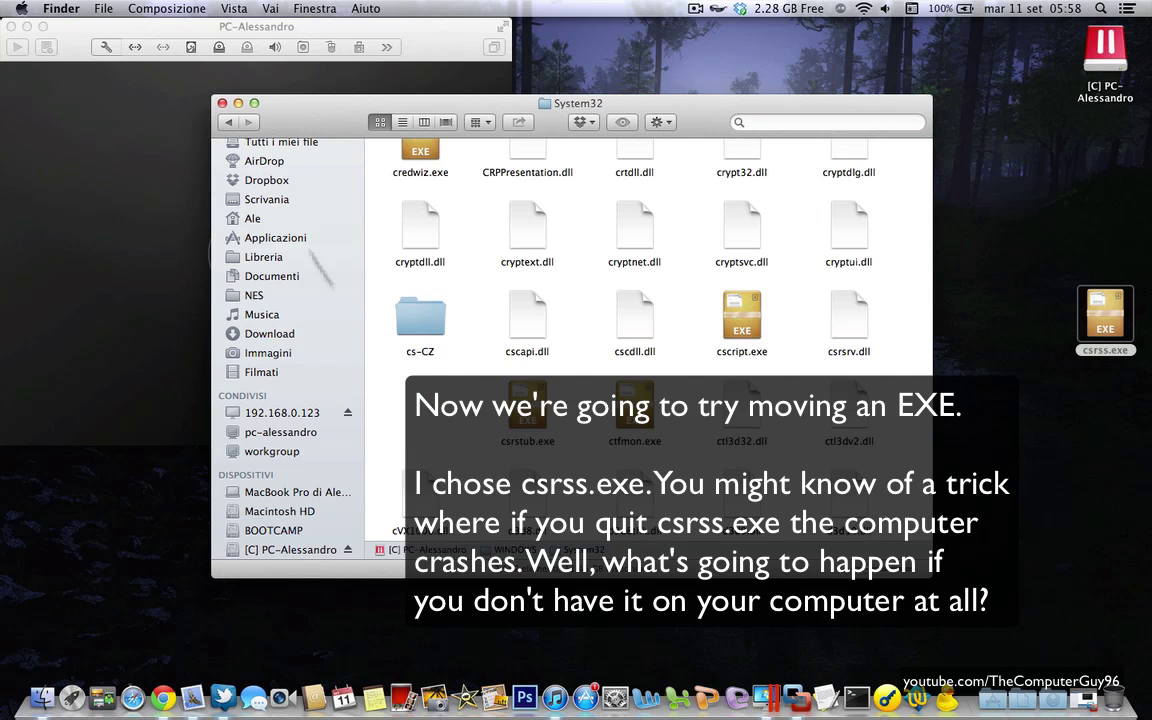
left_click(347, 550)
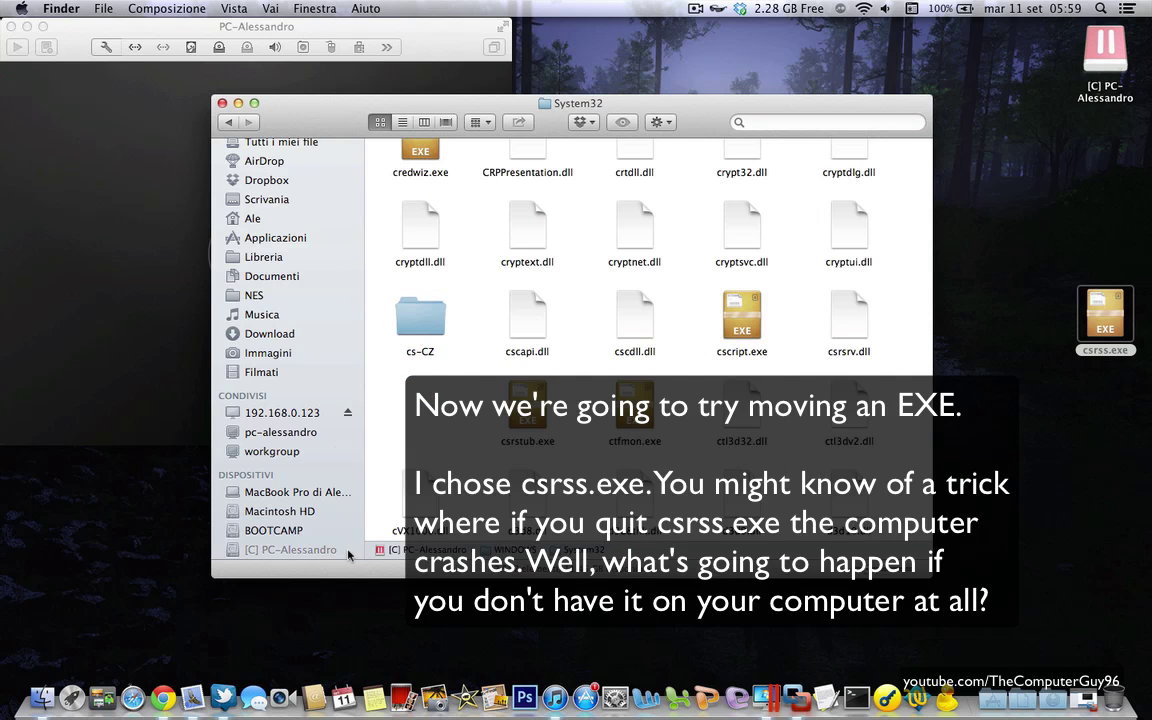
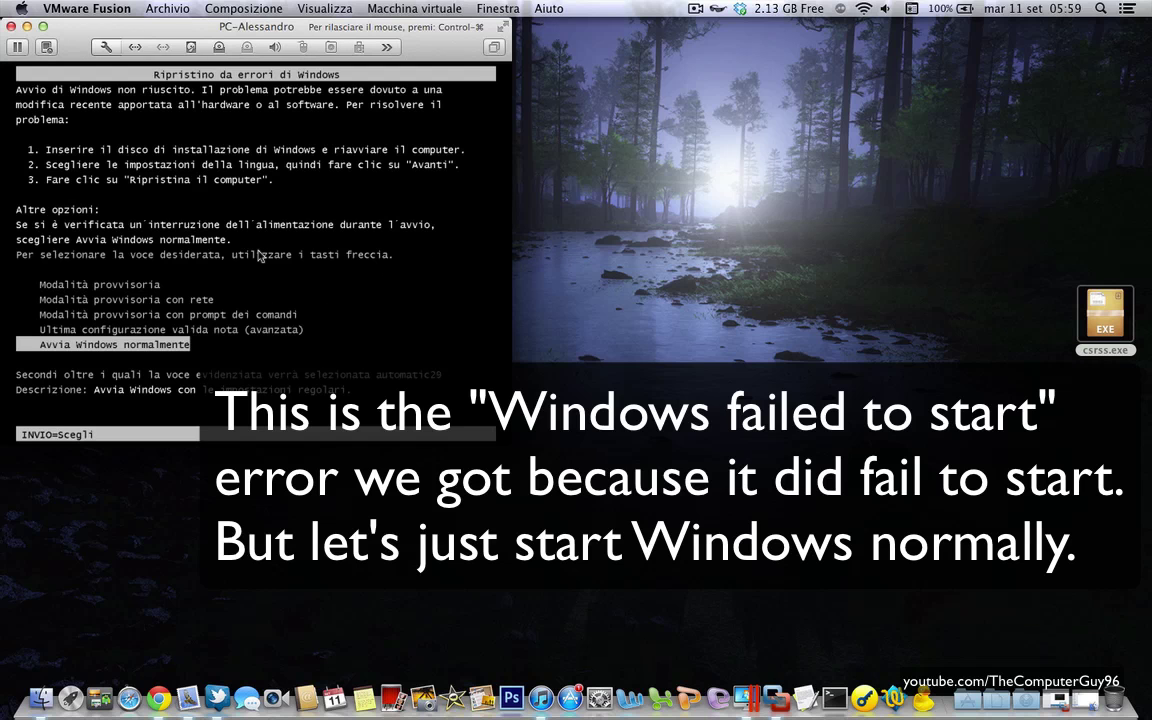
Start Windows normally from the error recovery screen to test booting without csrss.exe.
key("Return")
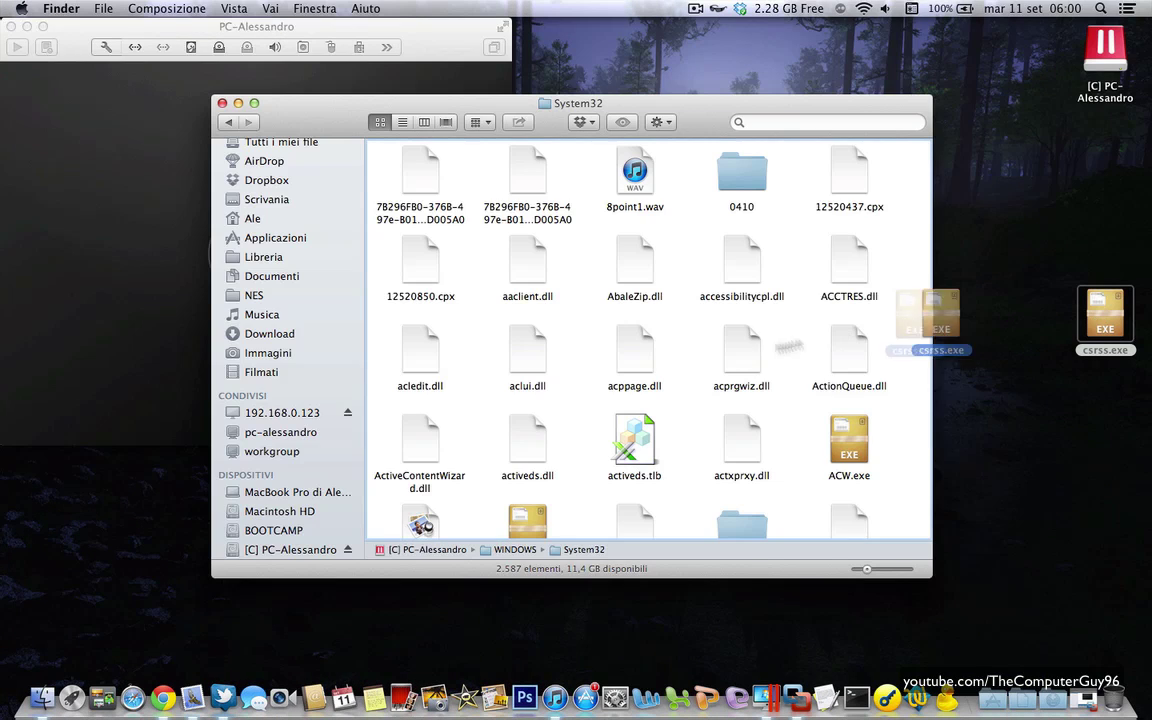
Put csrss.exe from the Mac desktop back into the System32 folder and locate winlogon.exe there.
left_click_drag(1005, 320, 676, 353)
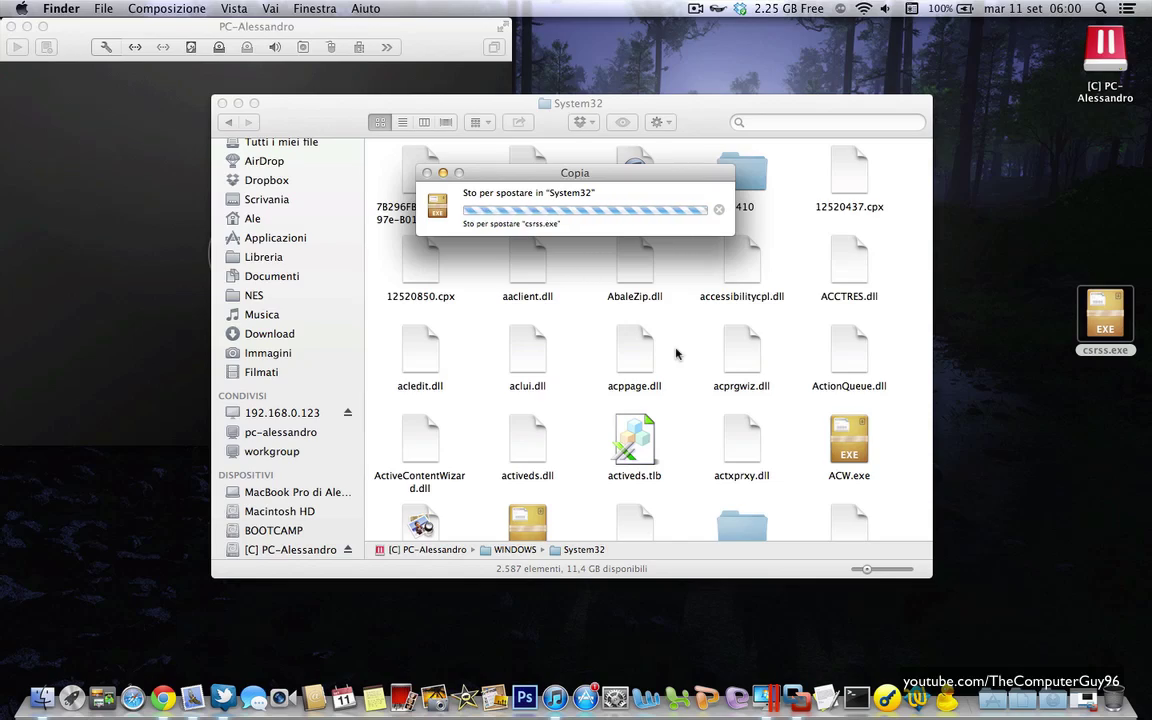
scroll(676, 353, "down", 15)
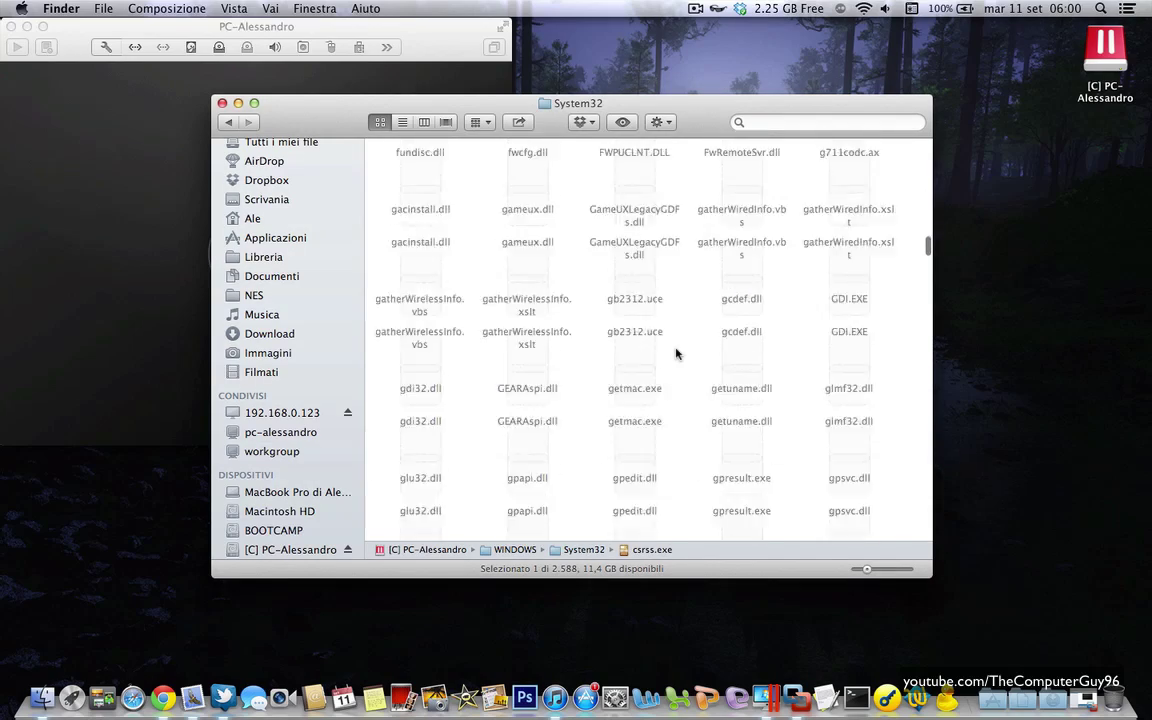
scroll(676, 353, "down", 20)
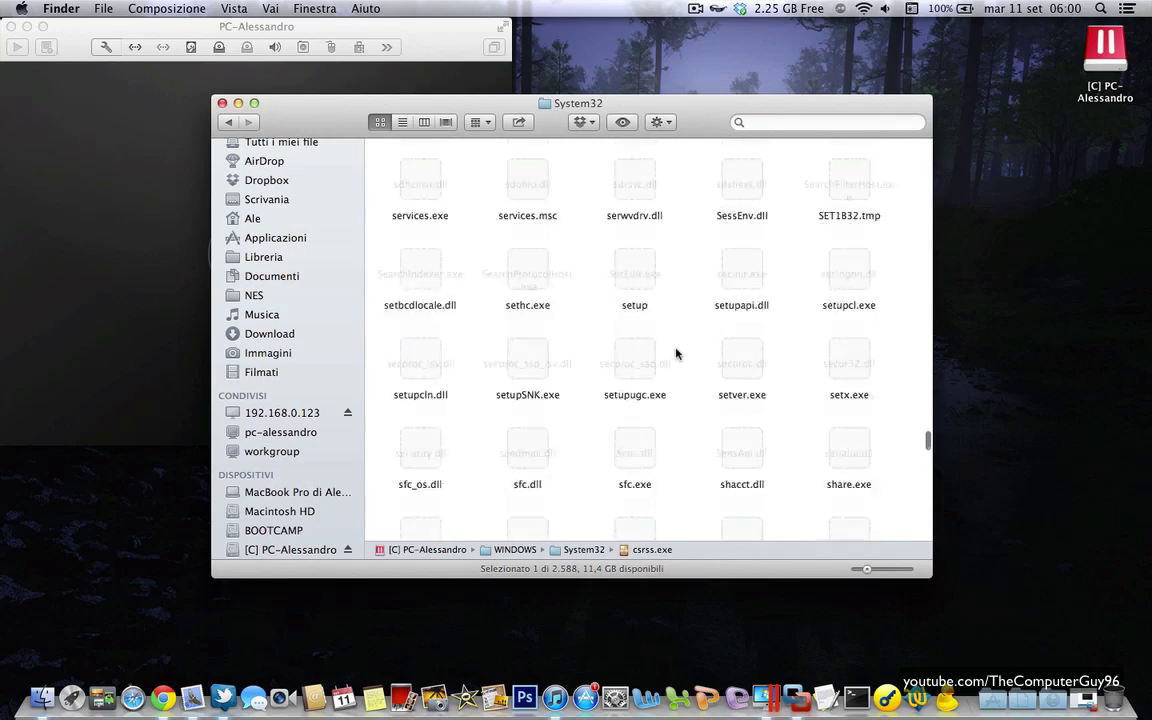
scroll(676, 353, "down", 15)
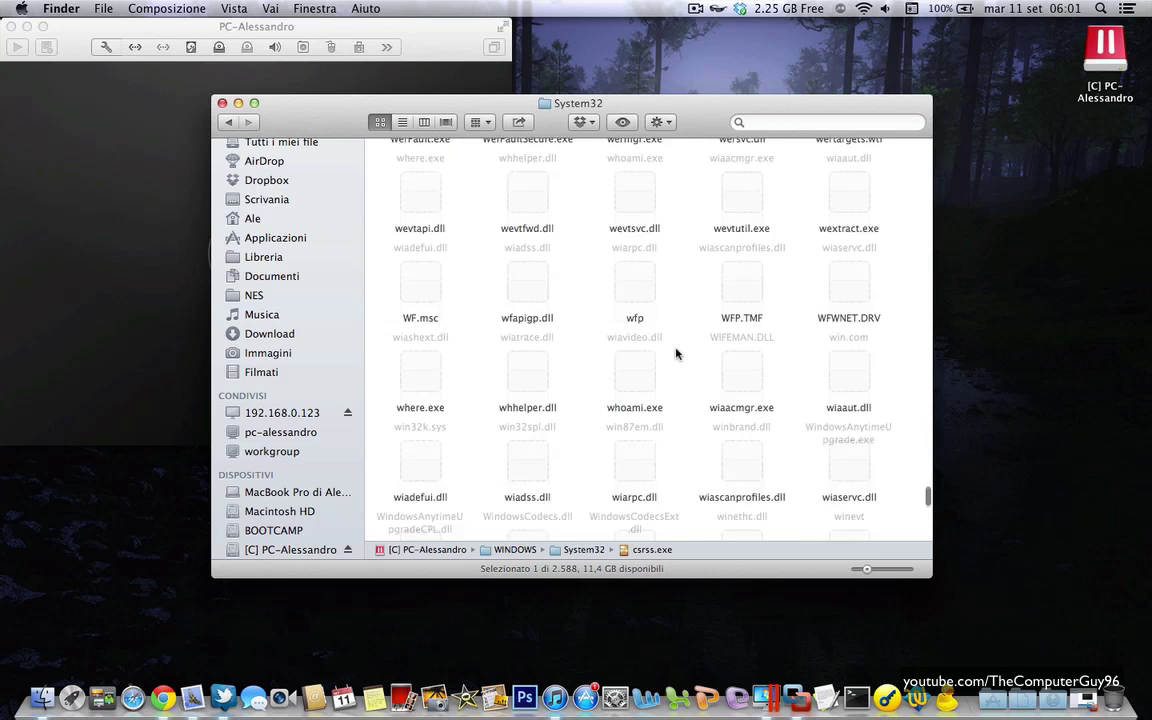
scroll(676, 353, "down", 4)
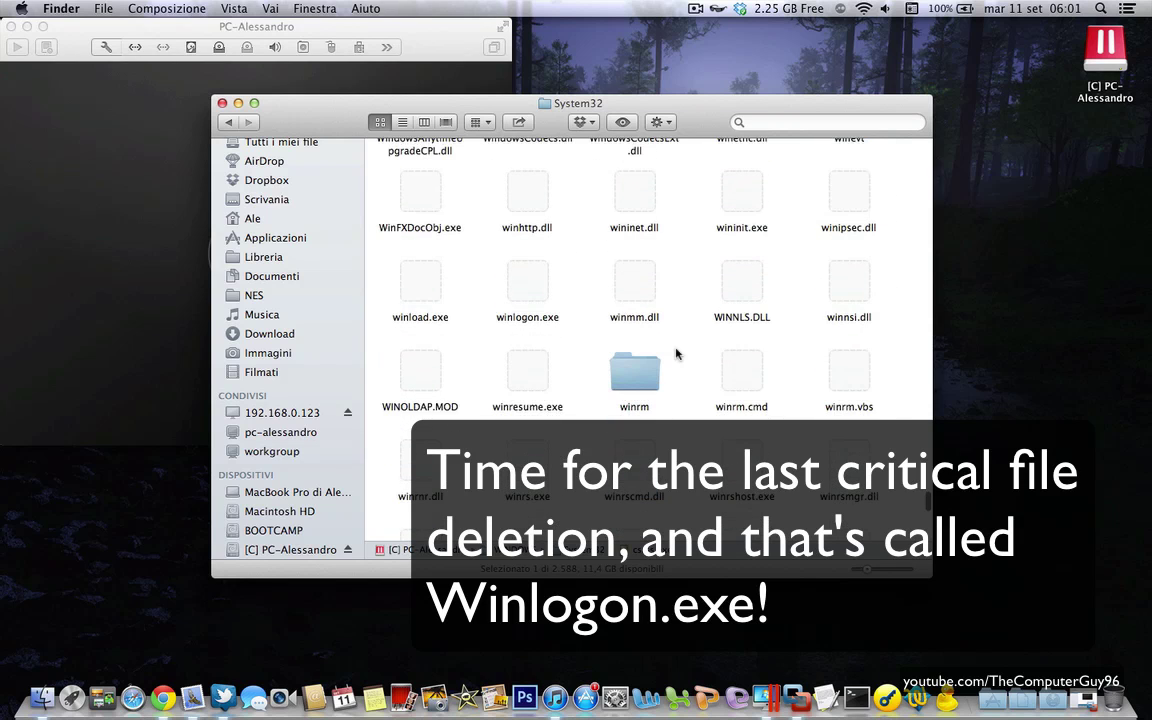
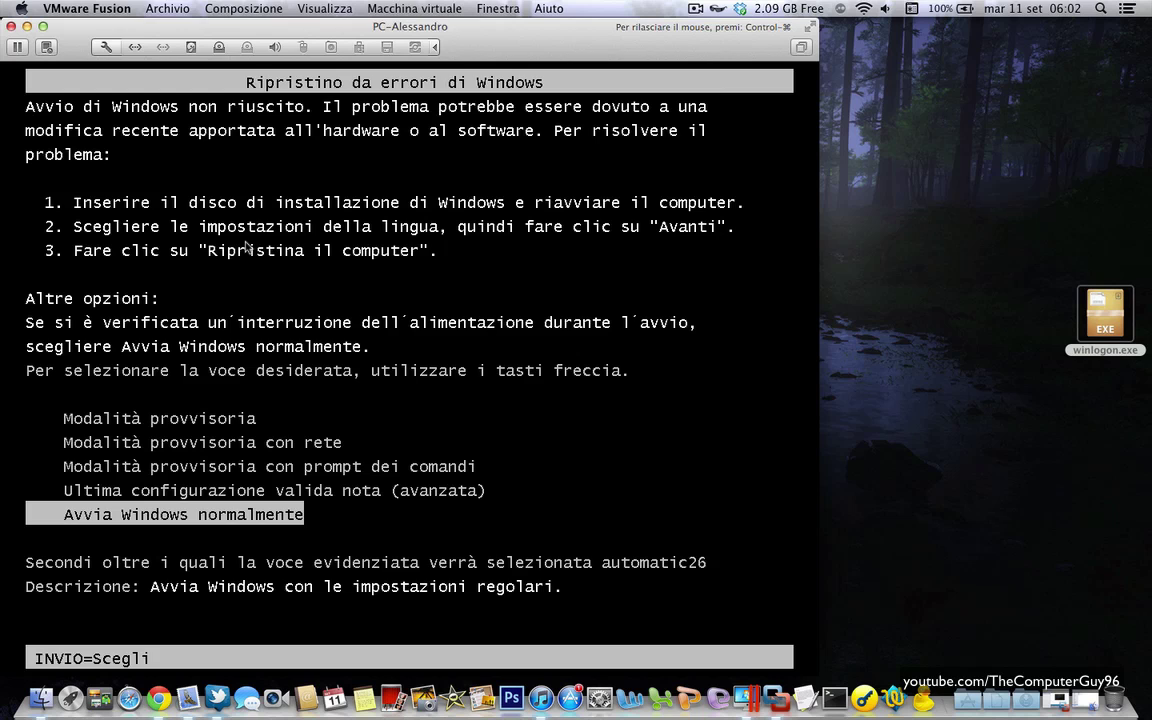
Start Windows normally from the error recovery screen to test booting without winlogon.exe.
key("Return")
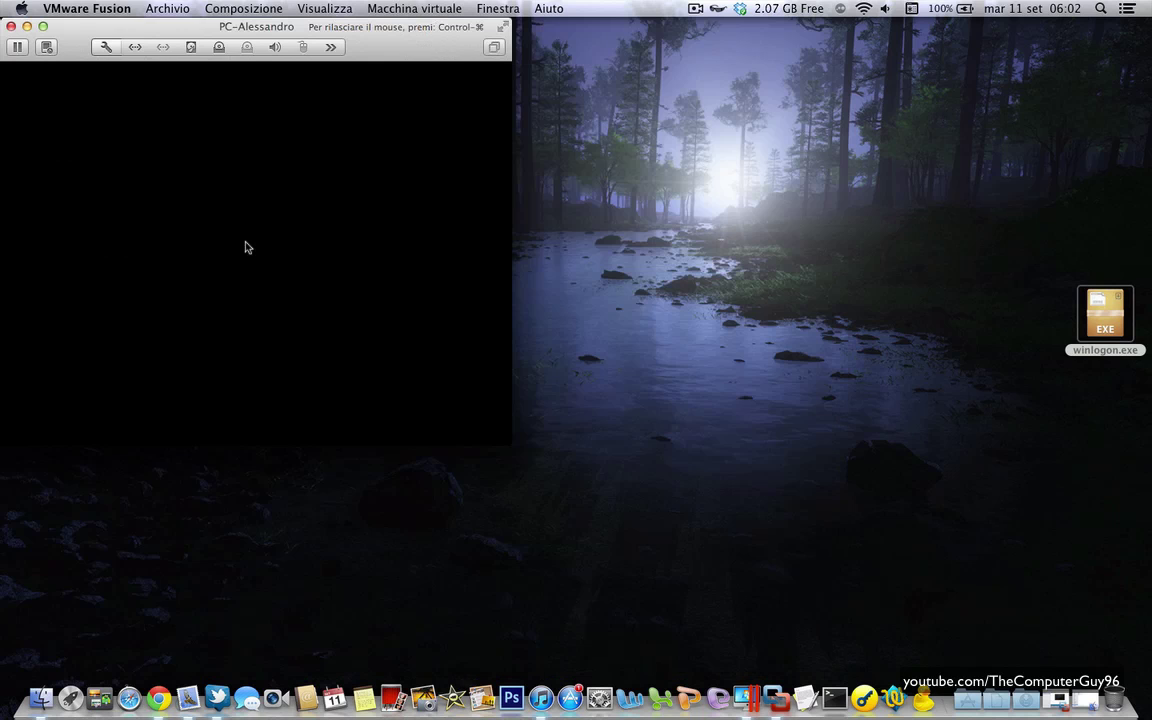
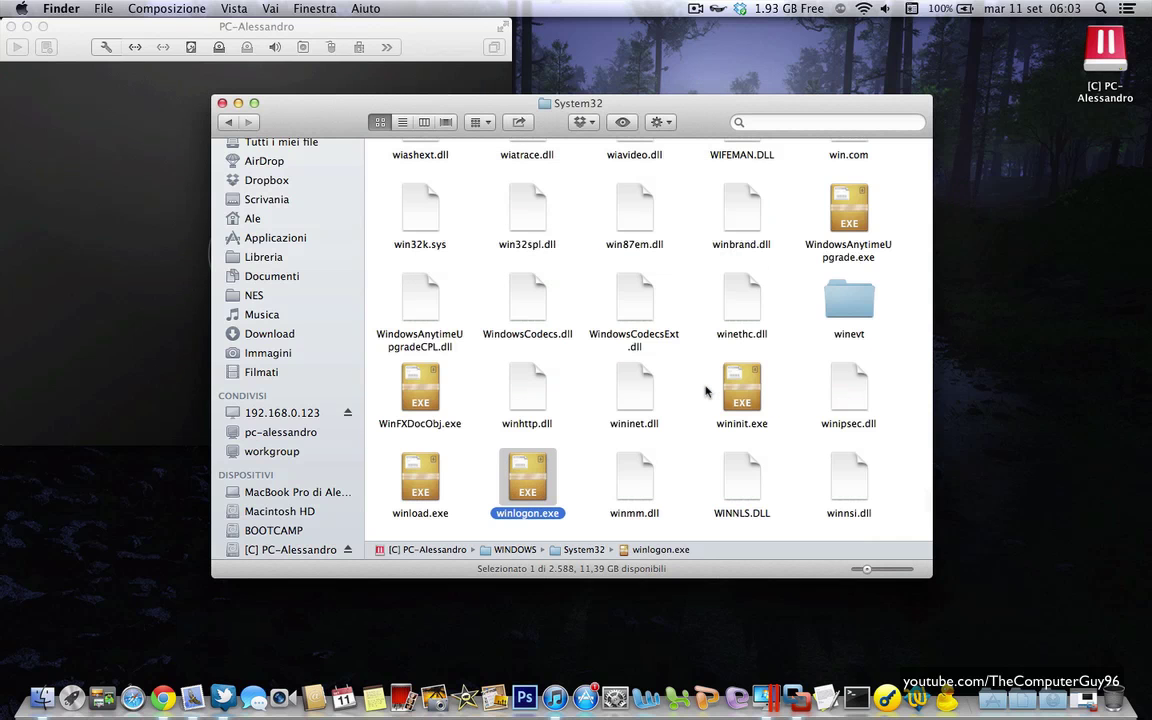
Eject the mounted [C] drive with winlogon.exe back in its System32 folder.
left_click(348, 550)
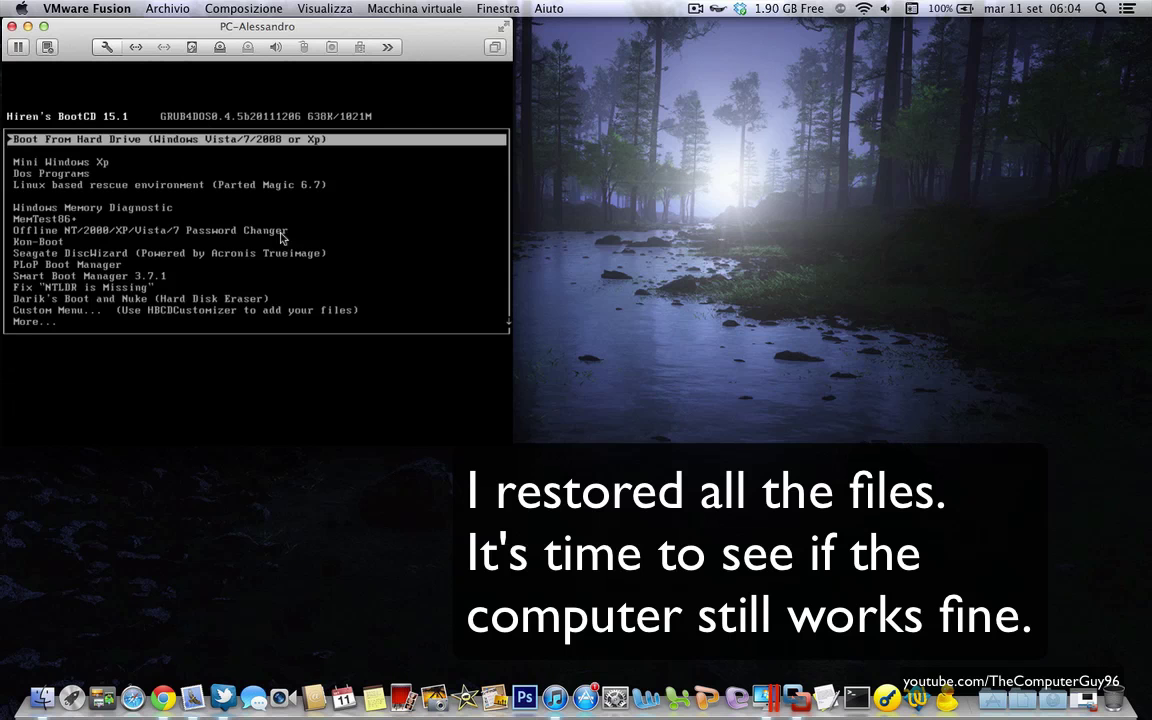